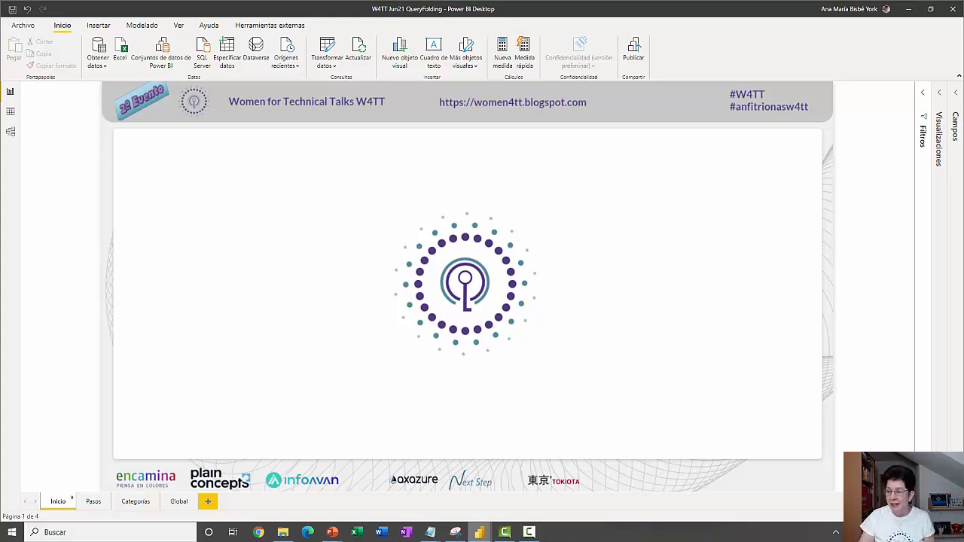
Switch to the Power Query editor and choose the SQL Server database connector for a new data source
{"action": "key", "text": "alt+Tab"}
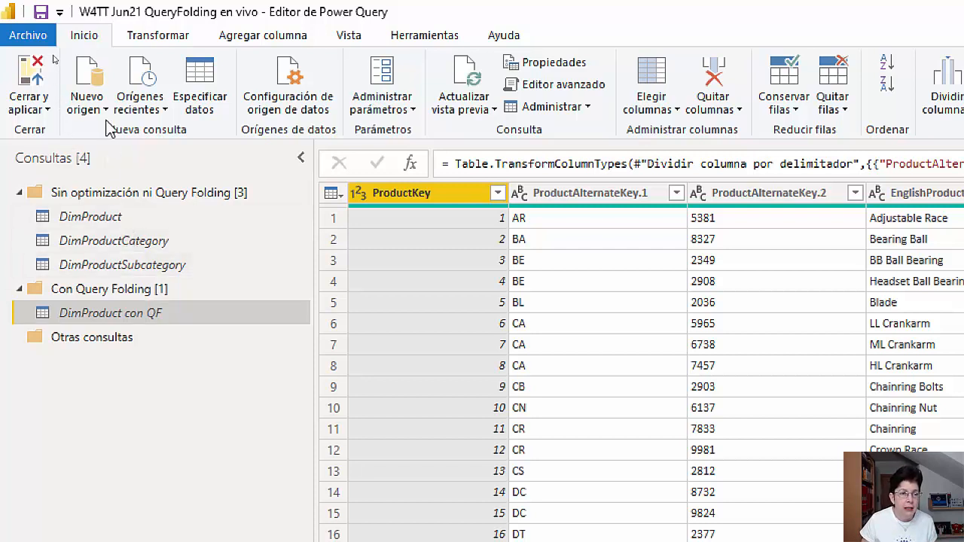
{"action": "left_click", "coordinate": [95, 74]}
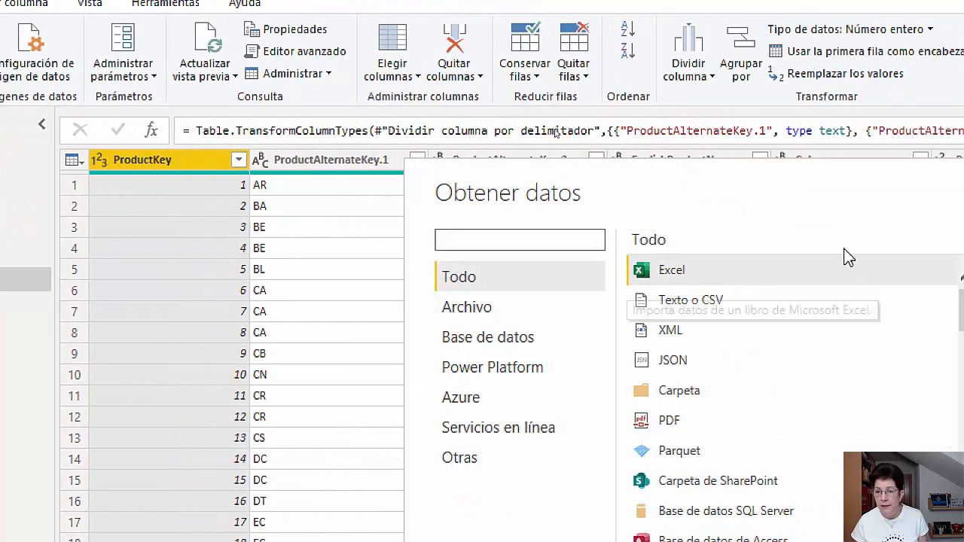
{"action": "left_click", "coordinate": [482, 316]}
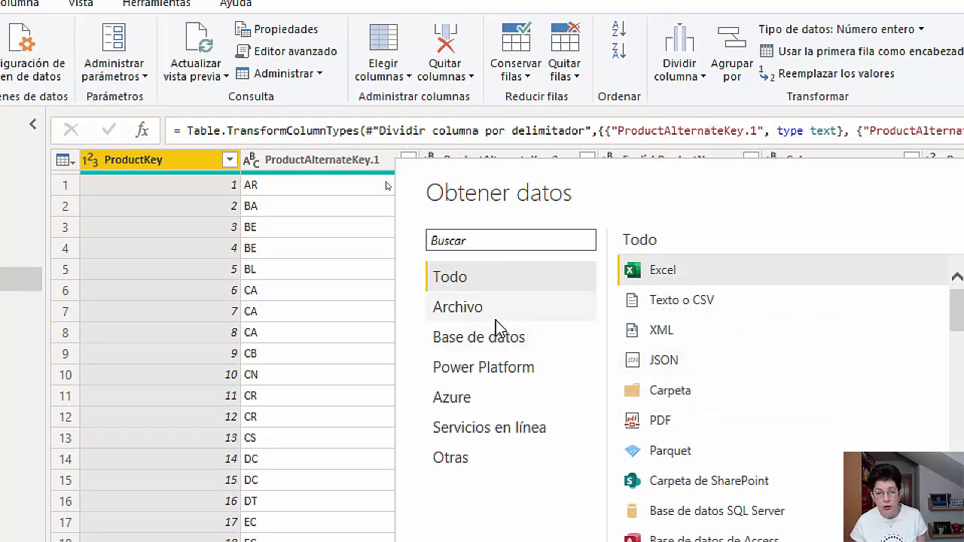
{"action": "left_click", "coordinate": [509, 370]}
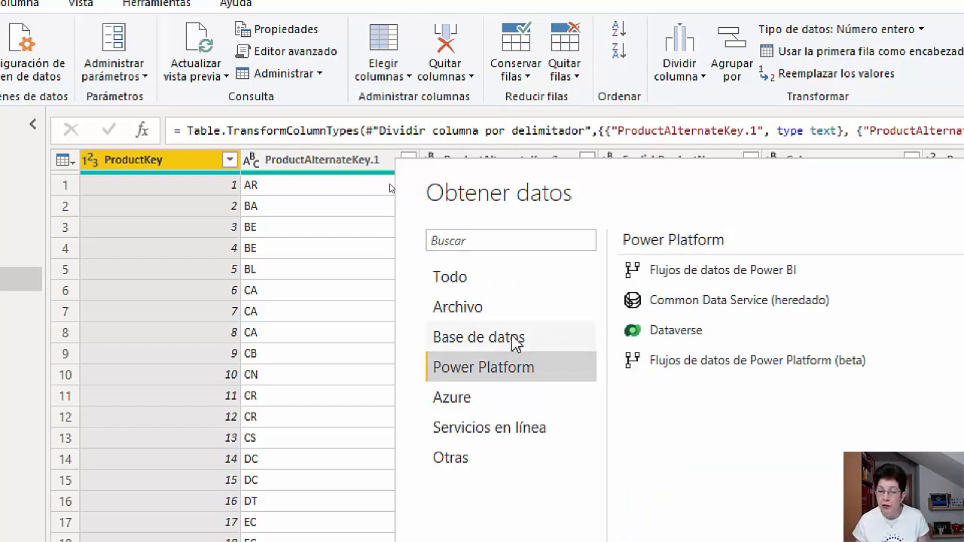
{"action": "left_click", "coordinate": [516, 341]}
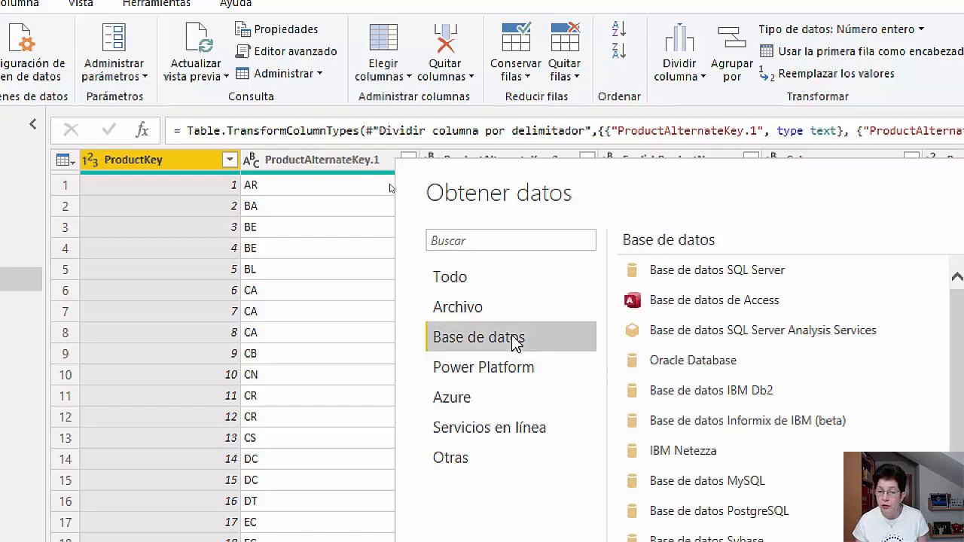
{"action": "left_click", "coordinate": [682, 276]}
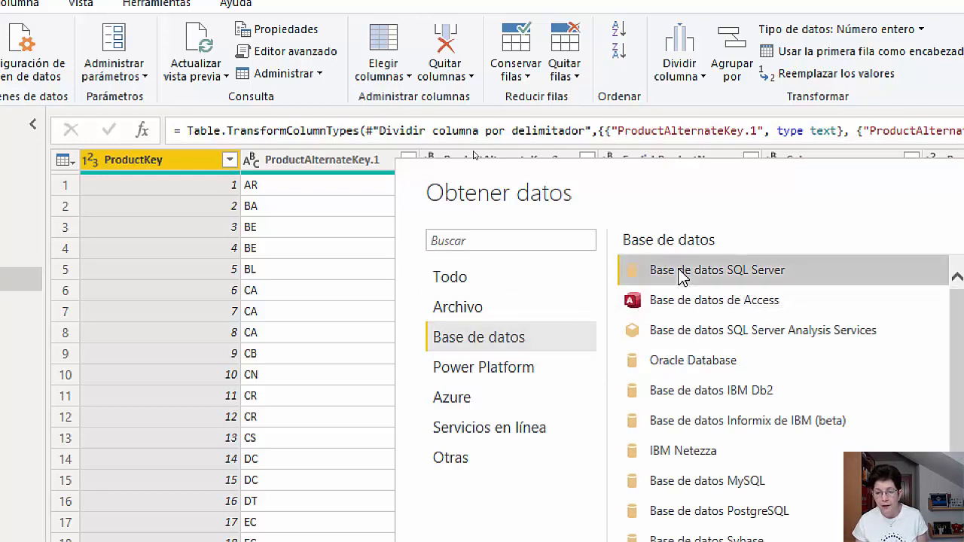
{"action": "scroll", "coordinate": [682, 275], "scroll_direction": "down", "scroll_amount": 3}
{"action": "scroll", "coordinate": [682, 276], "scroll_direction": "up", "scroll_amount": 3}
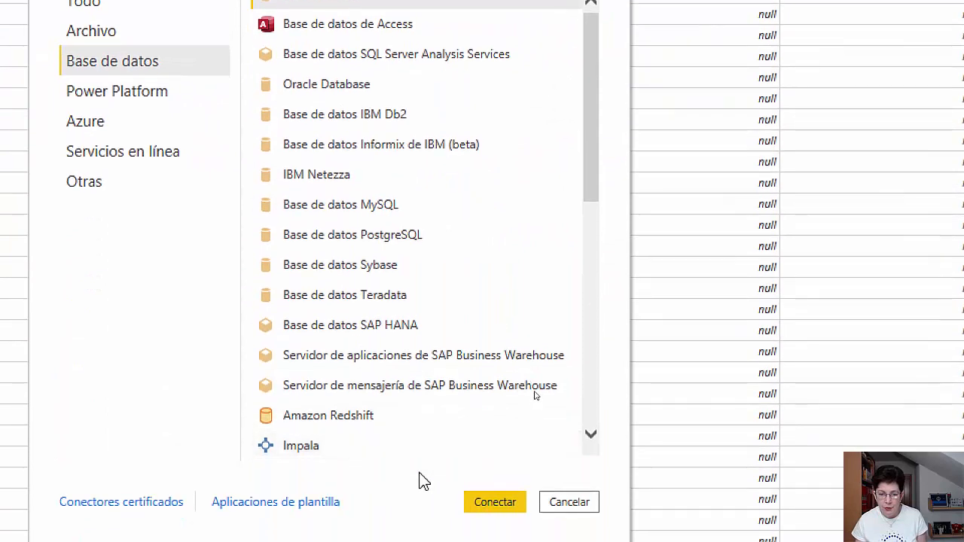
Connect to the SQL Server database on server "." without specifying a database
{"action": "left_click", "coordinate": [495, 502]}
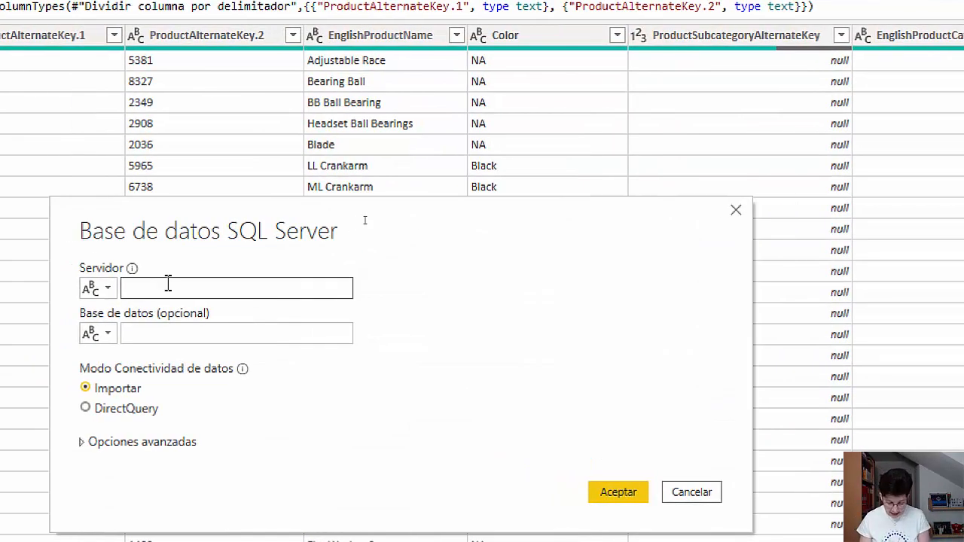
{"action": "type", "text": "."}
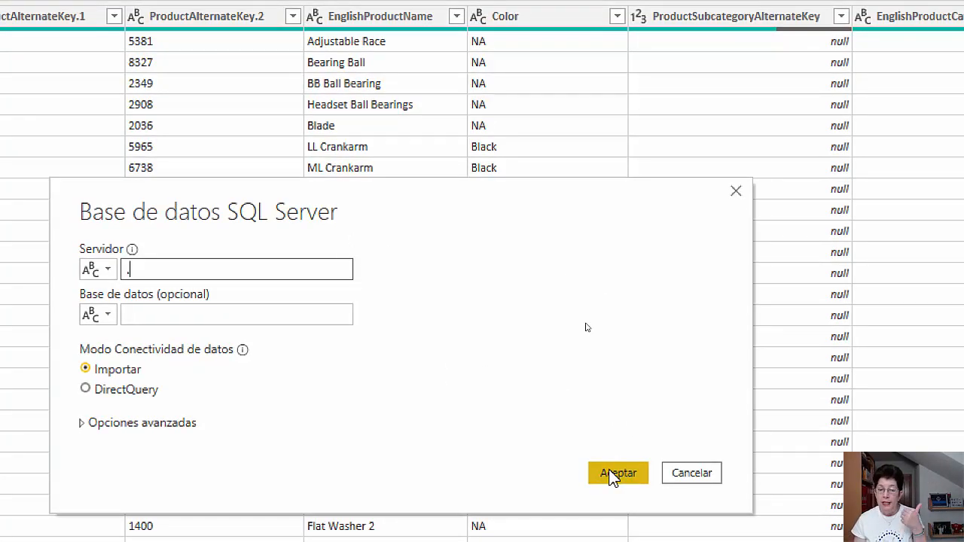
{"action": "left_click", "coordinate": [611, 473]}
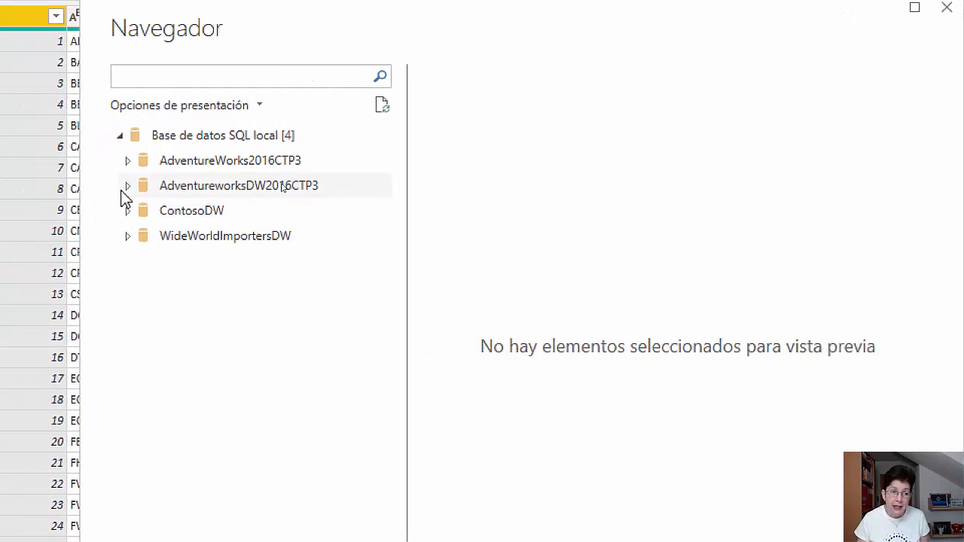
Load the DimProduct table from the AdventureworksDW2016CTP3 database as a new query
{"action": "left_click", "coordinate": [105, 186]}
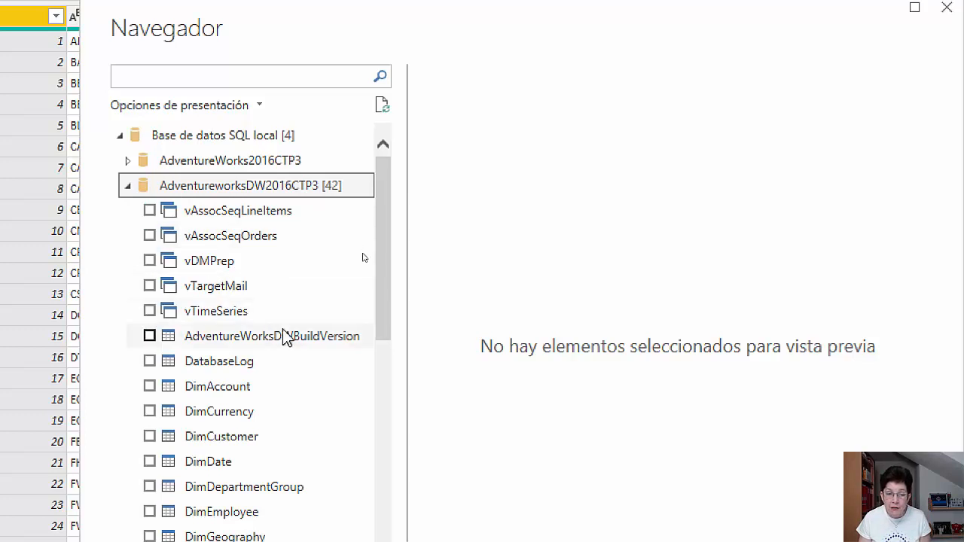
{"action": "left_click_drag", "start_coordinate": [385, 286], "coordinate": [373, 424]}
{"action": "left_click", "coordinate": [372, 424]}
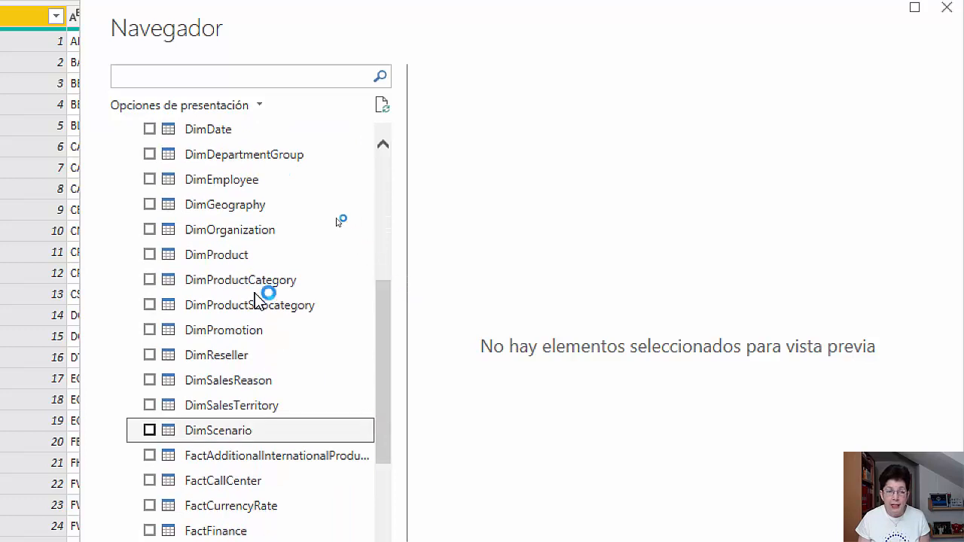
{"action": "left_click", "coordinate": [150, 431]}
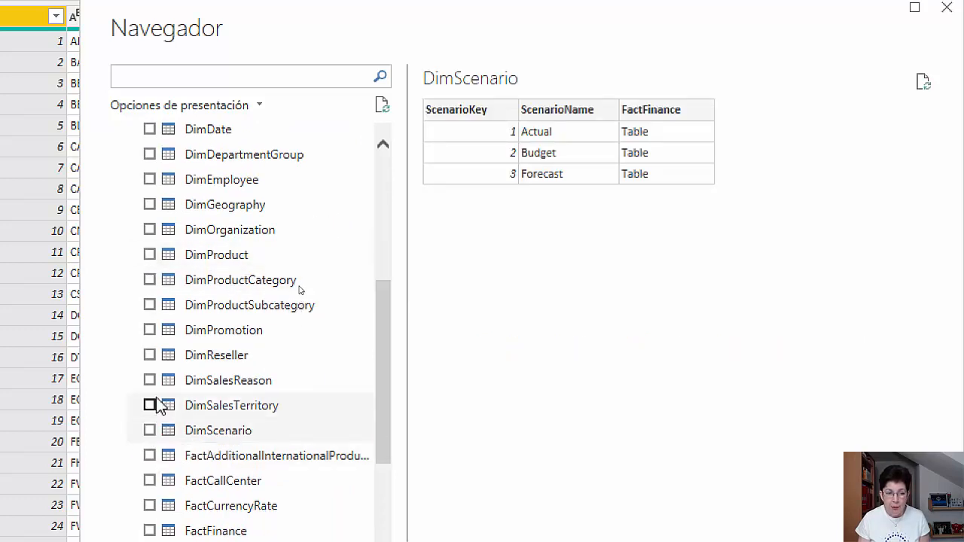
{"action": "left_click", "coordinate": [253, 261]}
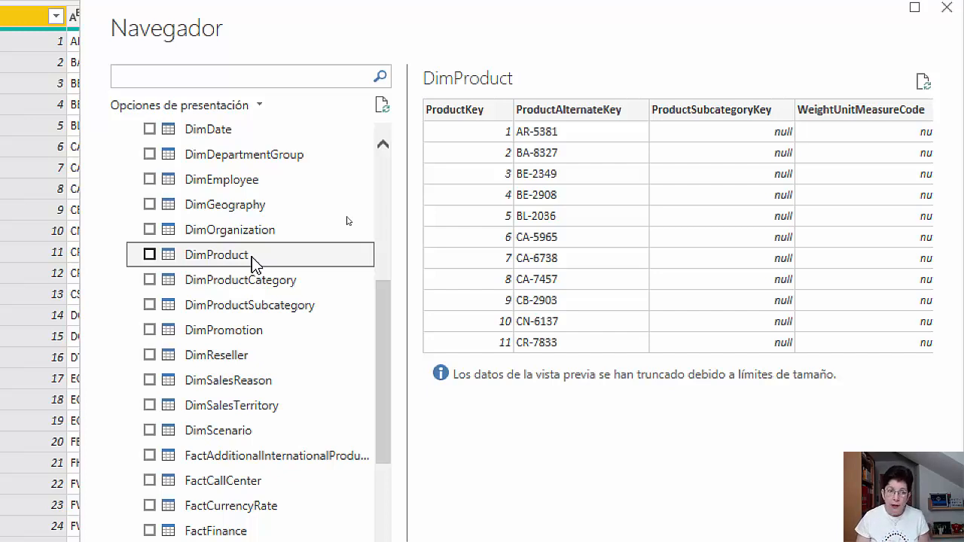
{"action": "left_click", "coordinate": [150, 256]}
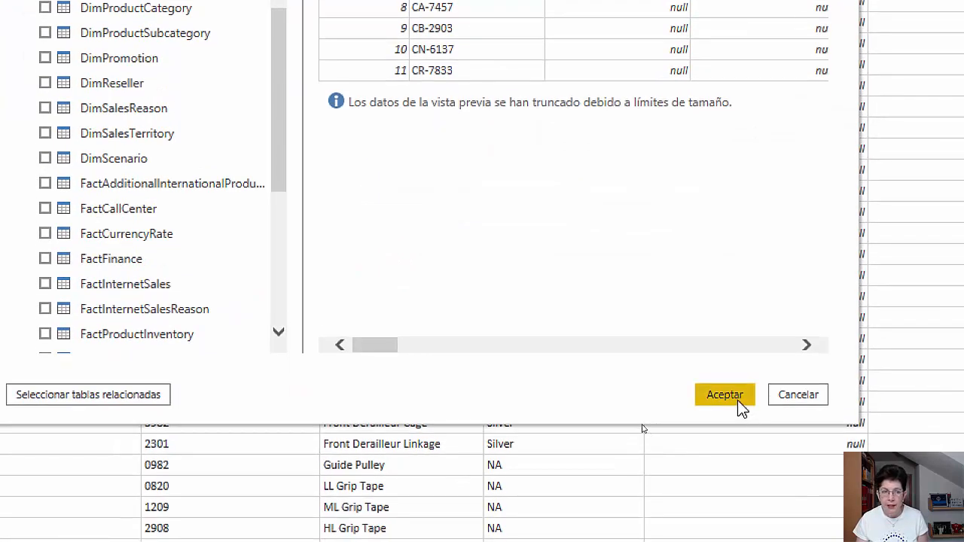
{"action": "left_click", "coordinate": [724, 395]}
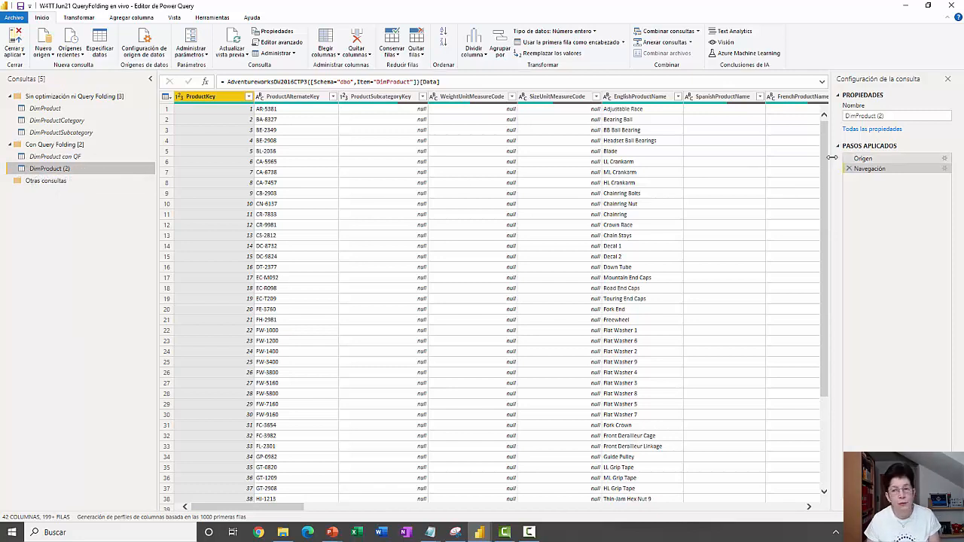
Examine the Origen step of the new DimProduct query and the native query behind its Navegación step
{"action": "left_click", "coordinate": [865, 160]}
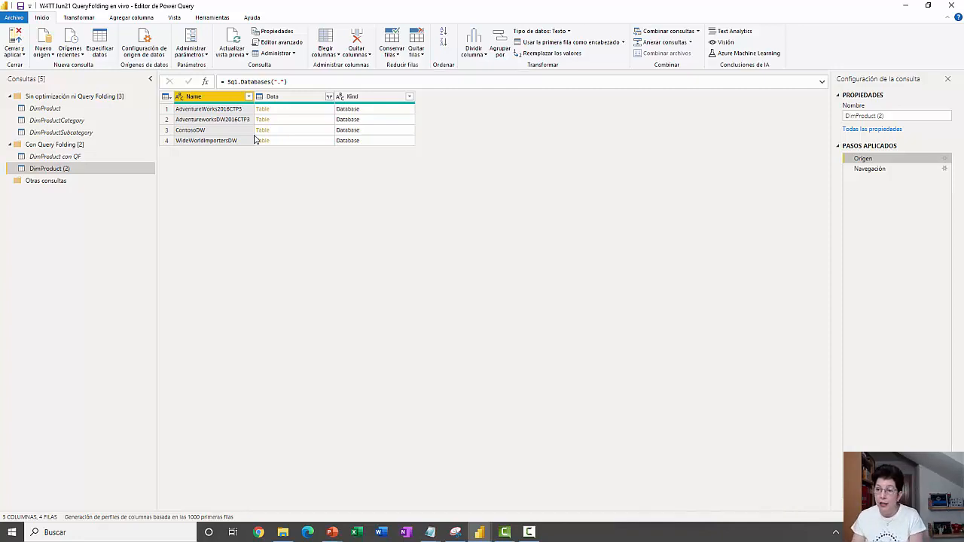
{"action": "left_click", "coordinate": [870, 170]}
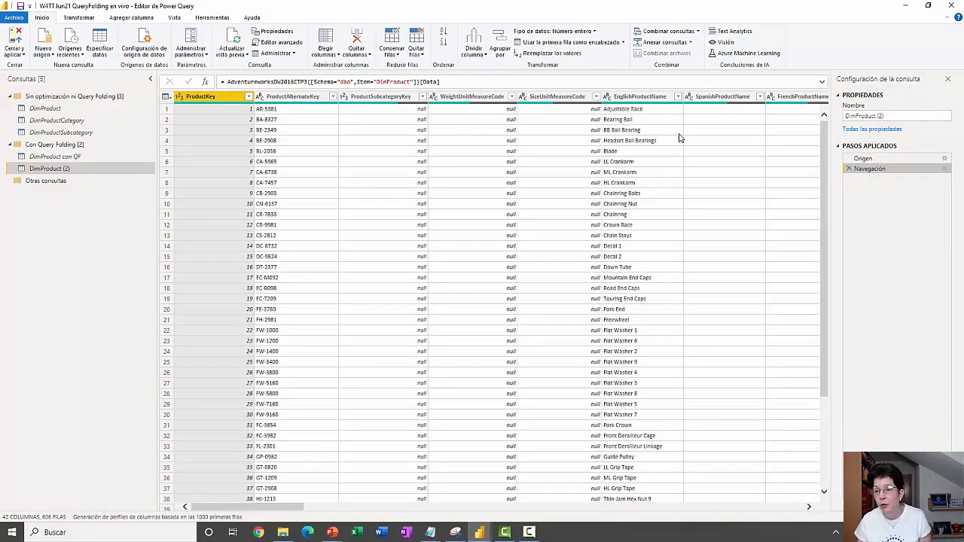
{"action": "right_click", "coordinate": [897, 168]}
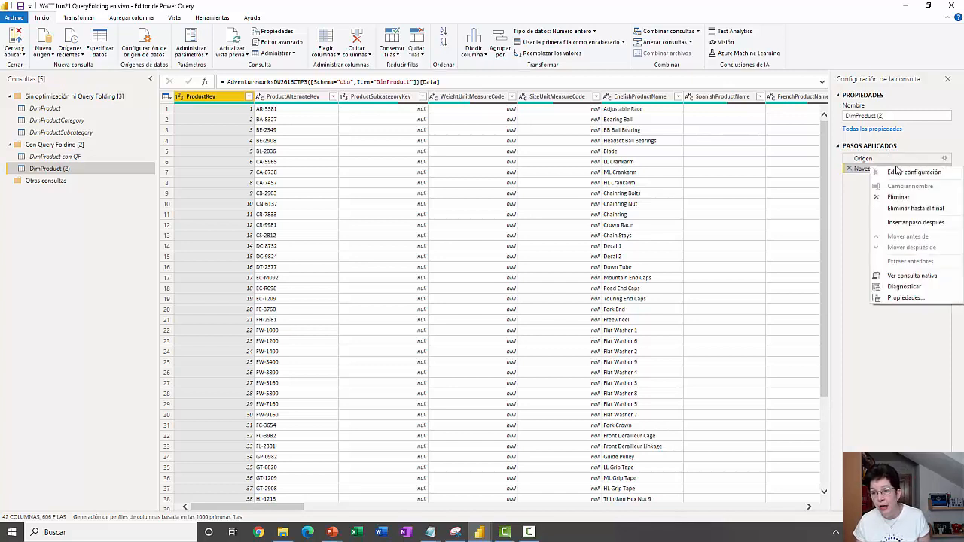
{"action": "left_click", "coordinate": [914, 277]}
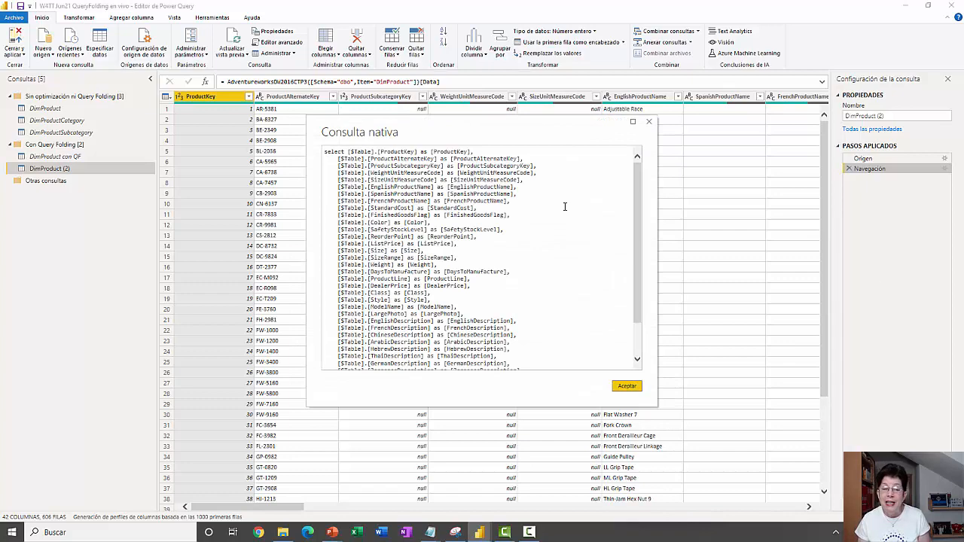
{"action": "scroll", "coordinate": [559, 208], "scroll_direction": "down", "scroll_amount": 3}
{"action": "scroll", "coordinate": [558, 208], "scroll_direction": "up", "scroll_amount": 3}
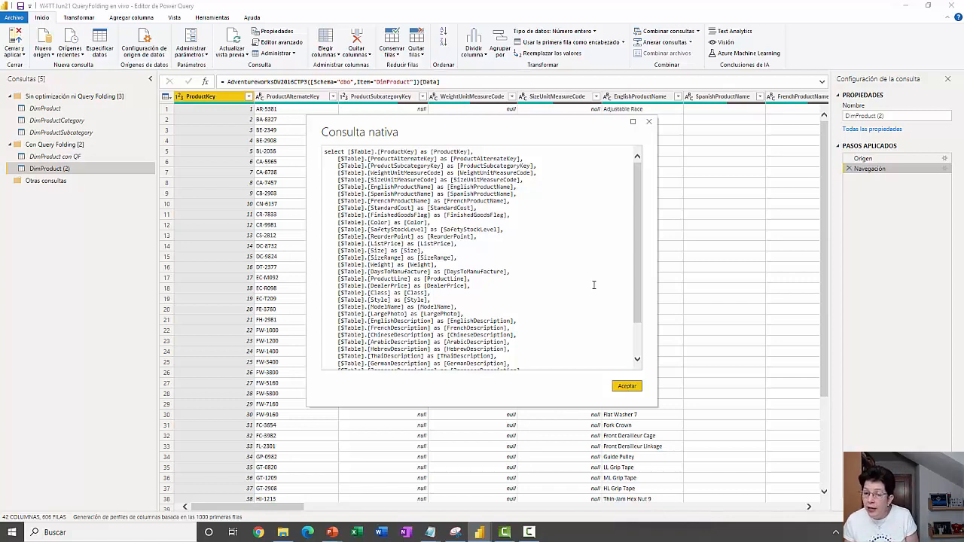
{"action": "left_click", "coordinate": [627, 386]}
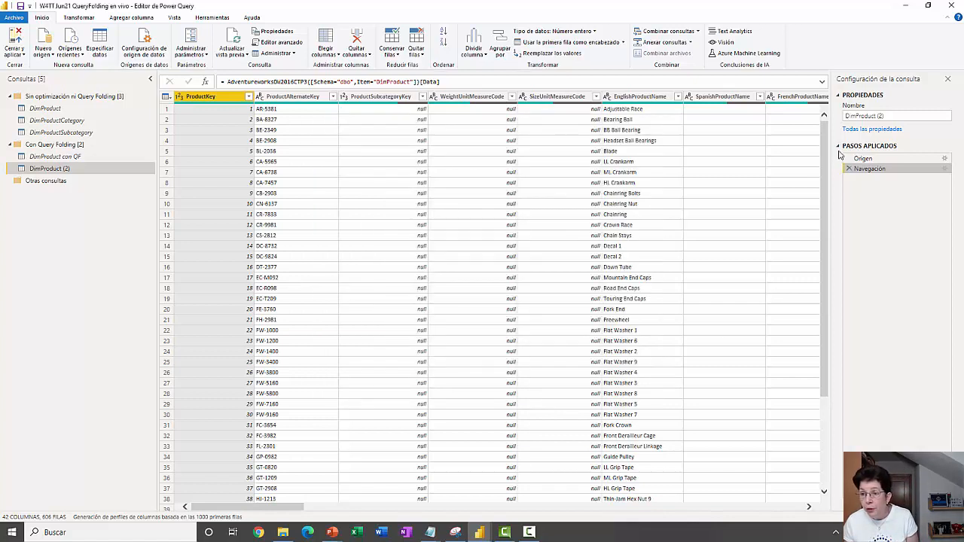
{"action": "right_click", "coordinate": [896, 172]}
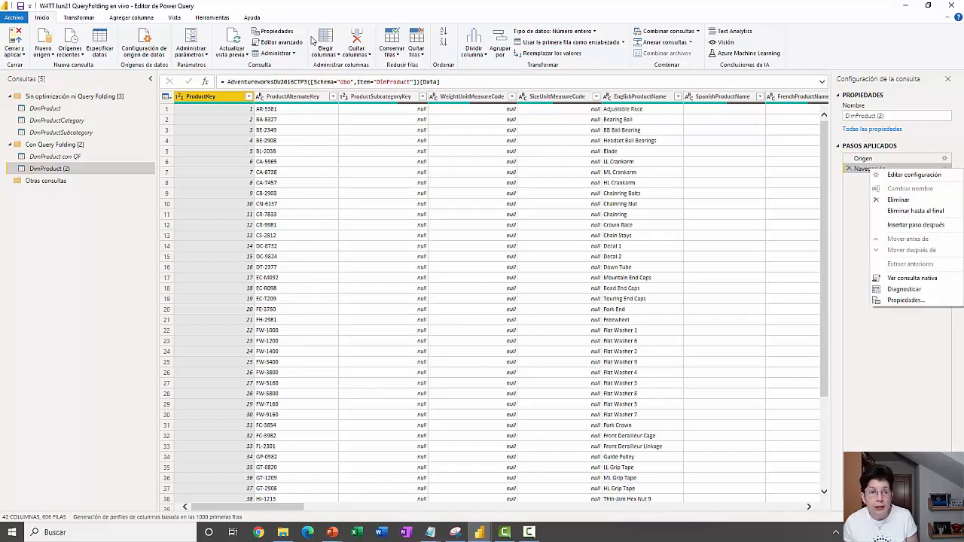
{"action": "left_click", "coordinate": [46, 16]}
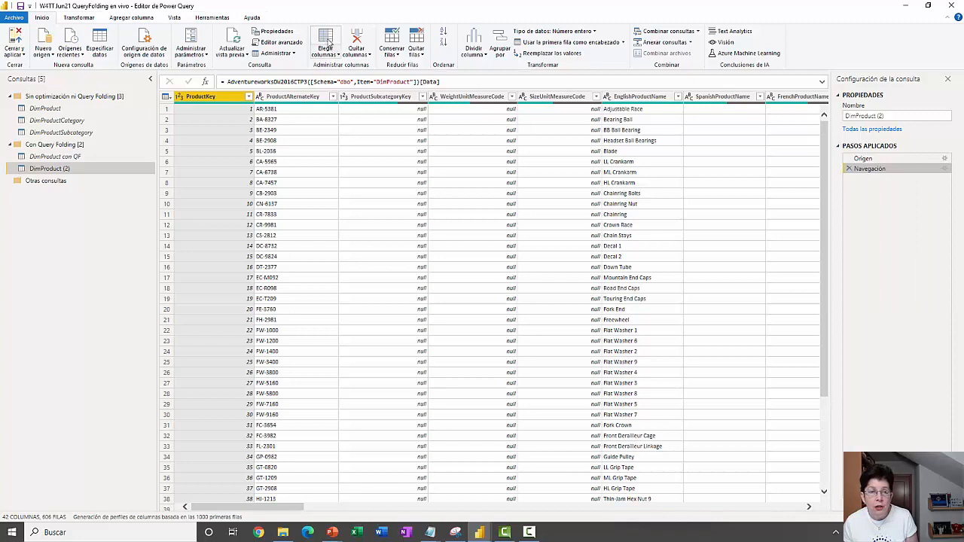
Keep only the ProductKey, ProductAlternateKey, EnglishProductName, Color and DimProductSubcategory columns in the new DimProduct query
{"action": "left_click", "coordinate": [327, 40]}
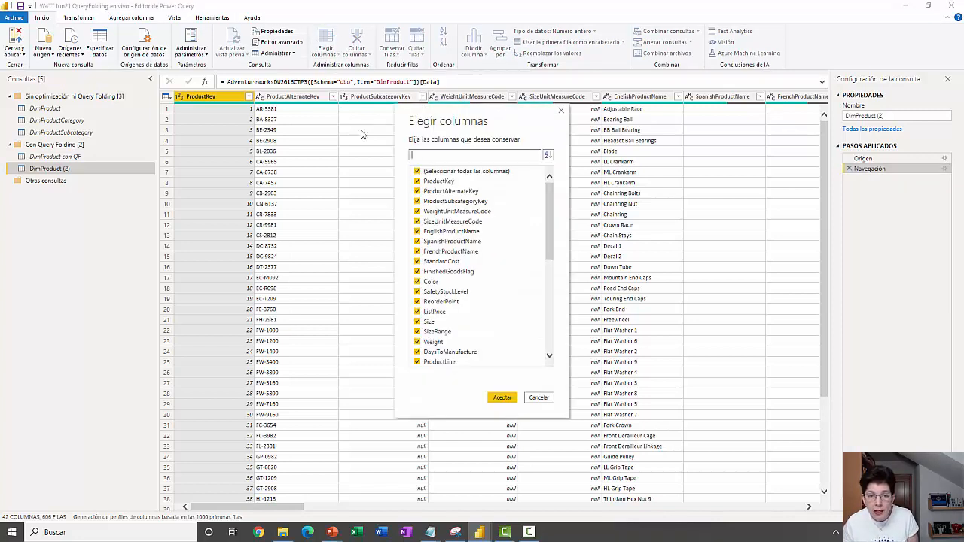
{"action": "left_click", "coordinate": [418, 171]}
{"action": "left_click", "coordinate": [418, 182]}
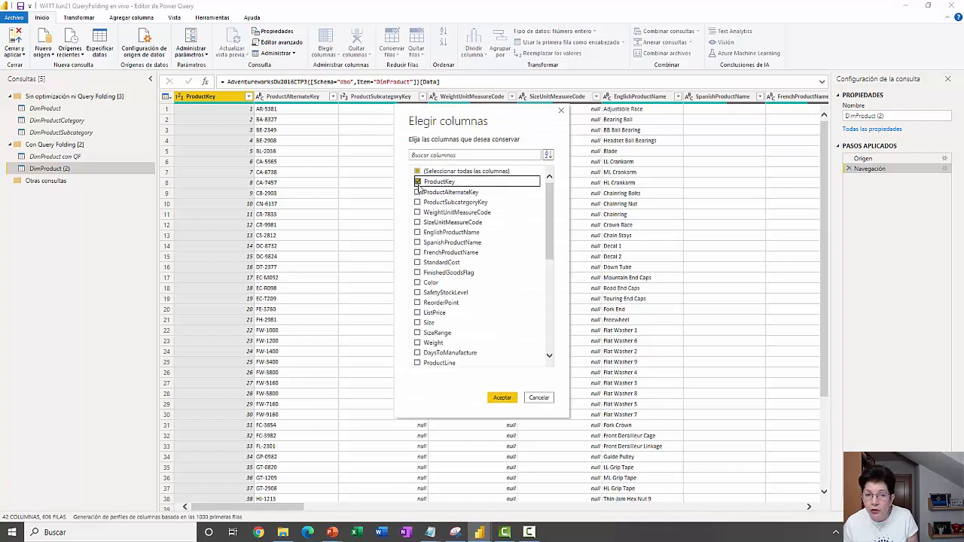
{"action": "left_click", "coordinate": [418, 192]}
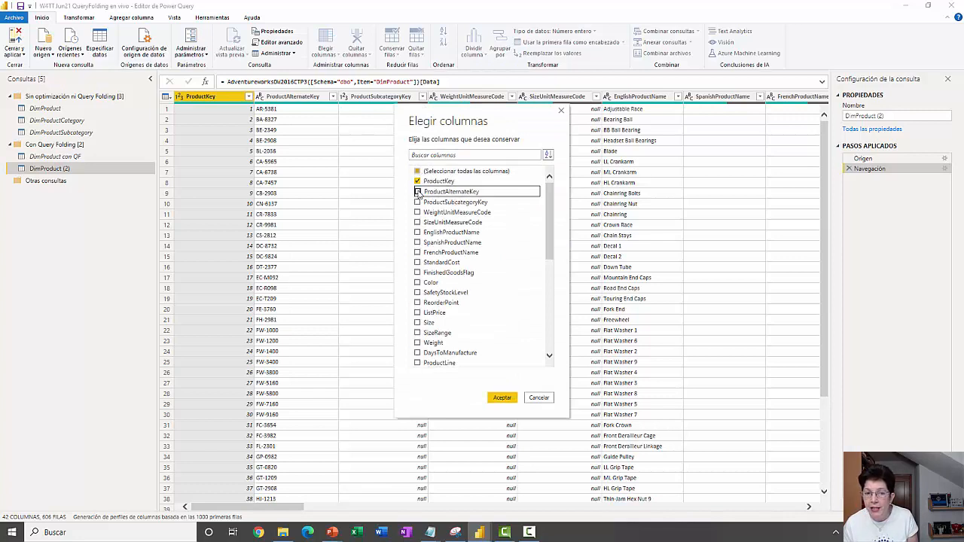
{"action": "left_click", "coordinate": [418, 233]}
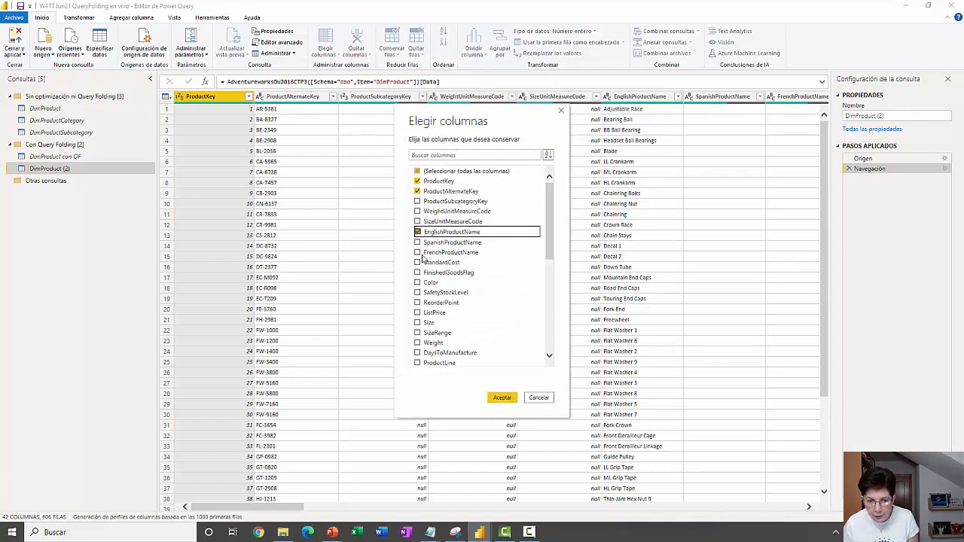
{"action": "left_click", "coordinate": [417, 283]}
{"action": "scroll", "coordinate": [505, 262], "scroll_direction": "down", "scroll_amount": 2}
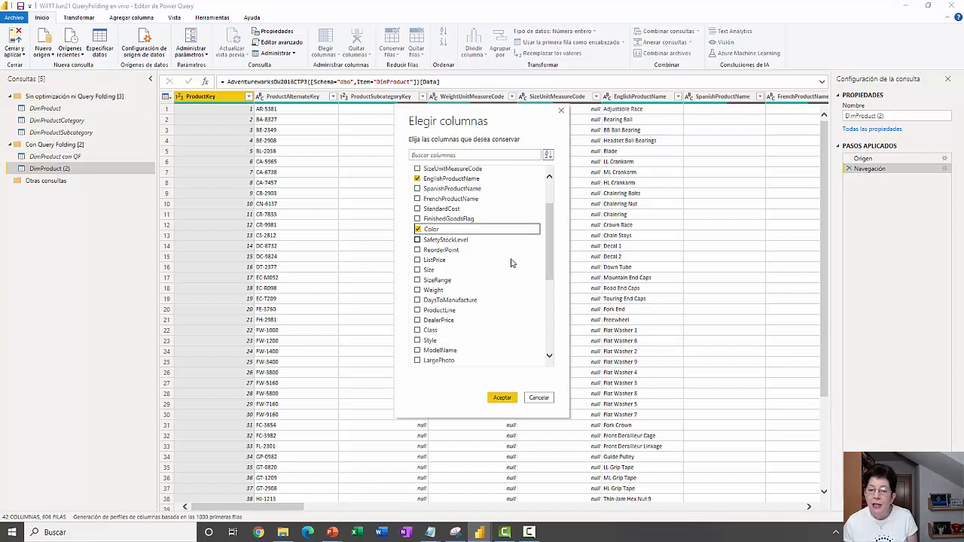
{"action": "scroll", "coordinate": [511, 262], "scroll_direction": "down", "scroll_amount": 6}
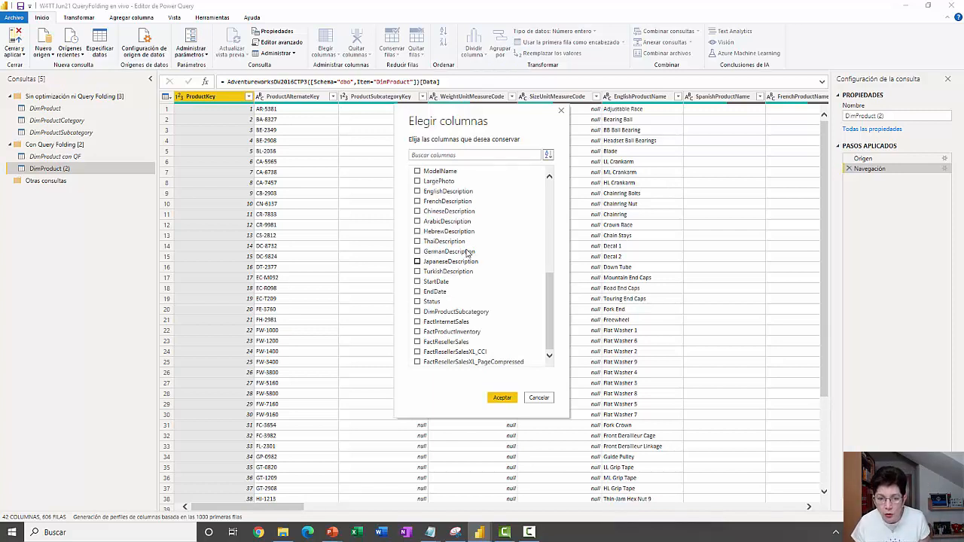
{"action": "left_click", "coordinate": [426, 315]}
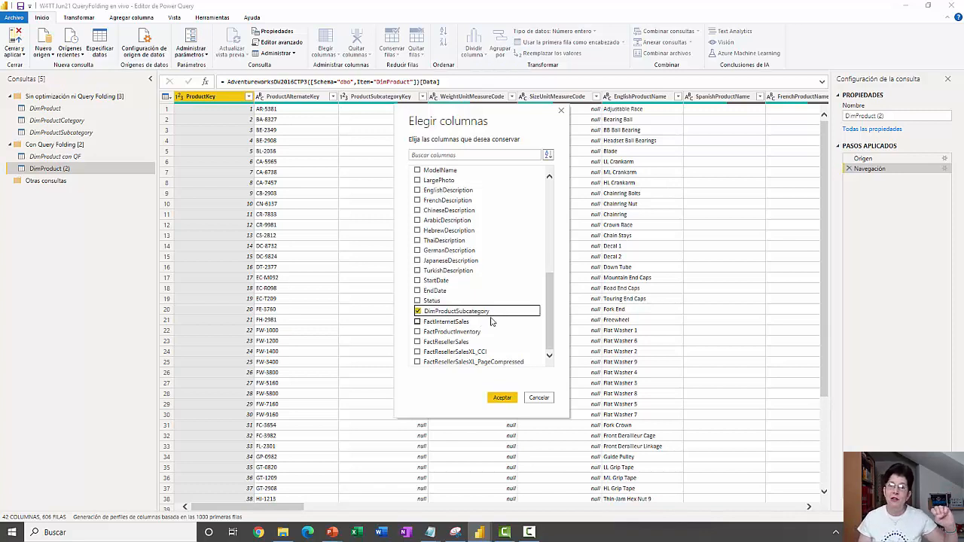
{"action": "left_click", "coordinate": [499, 398]}
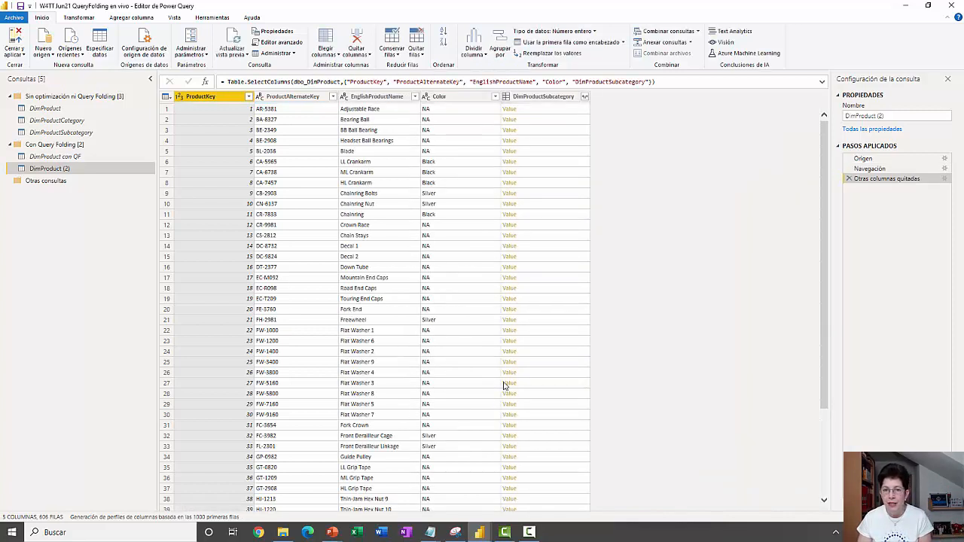
Expand the DimProductSubcategory column to only EnglishProductSubcategoryName and DimProductCategory, without the original column name as prefix
{"action": "left_click", "coordinate": [585, 98]}
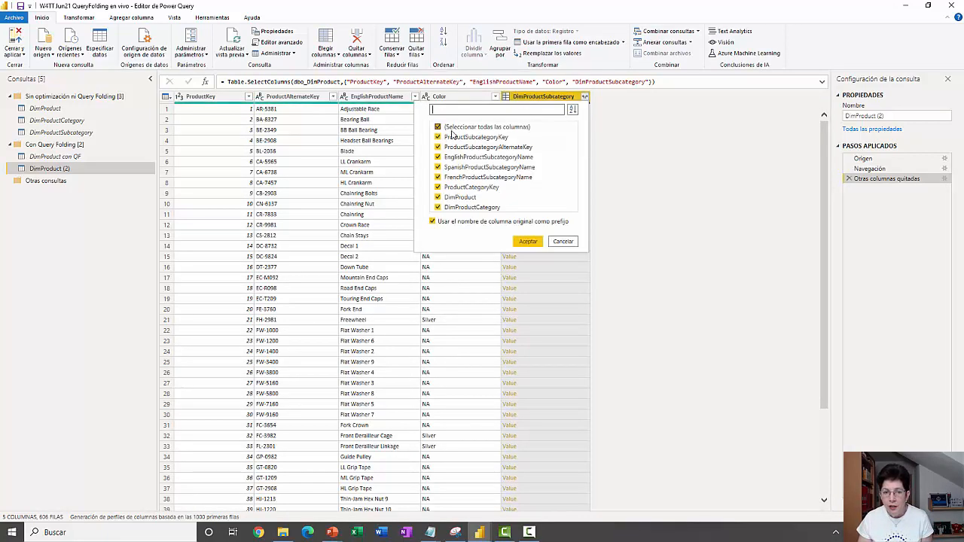
{"action": "left_click", "coordinate": [438, 128]}
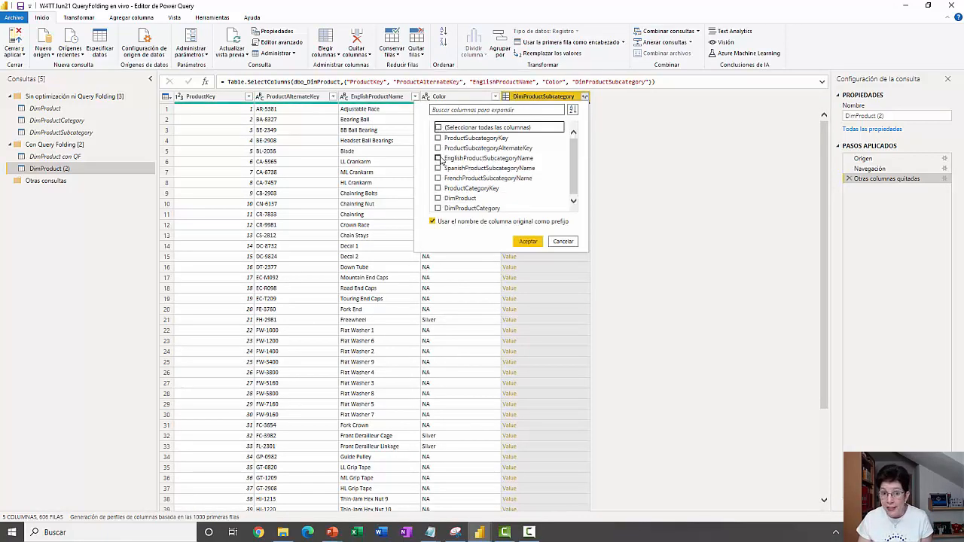
{"action": "left_click", "coordinate": [438, 158]}
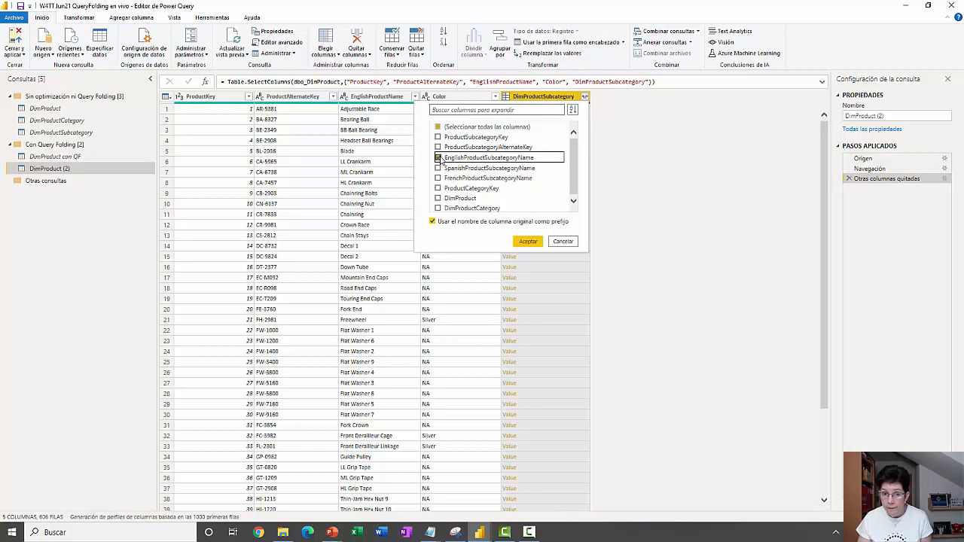
{"action": "left_click", "coordinate": [433, 222]}
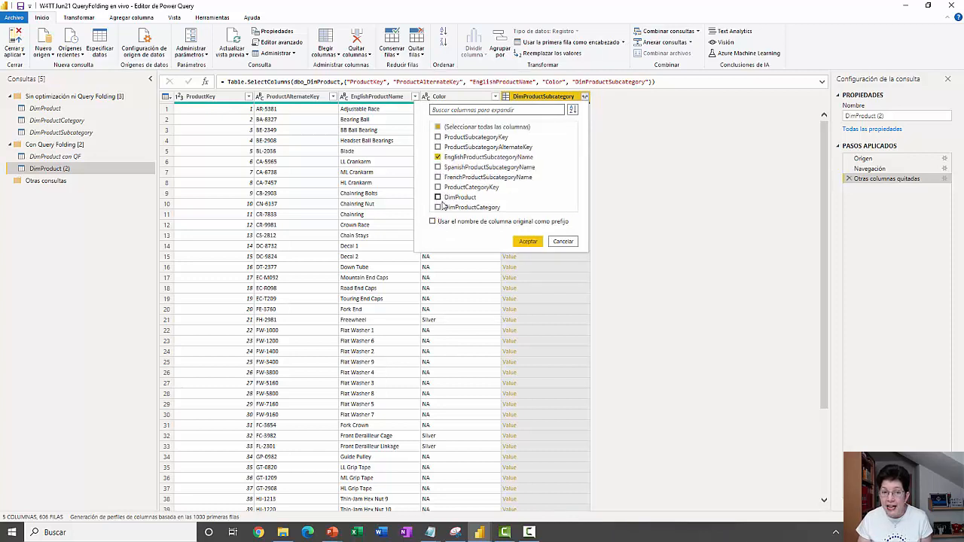
{"action": "left_click", "coordinate": [438, 208]}
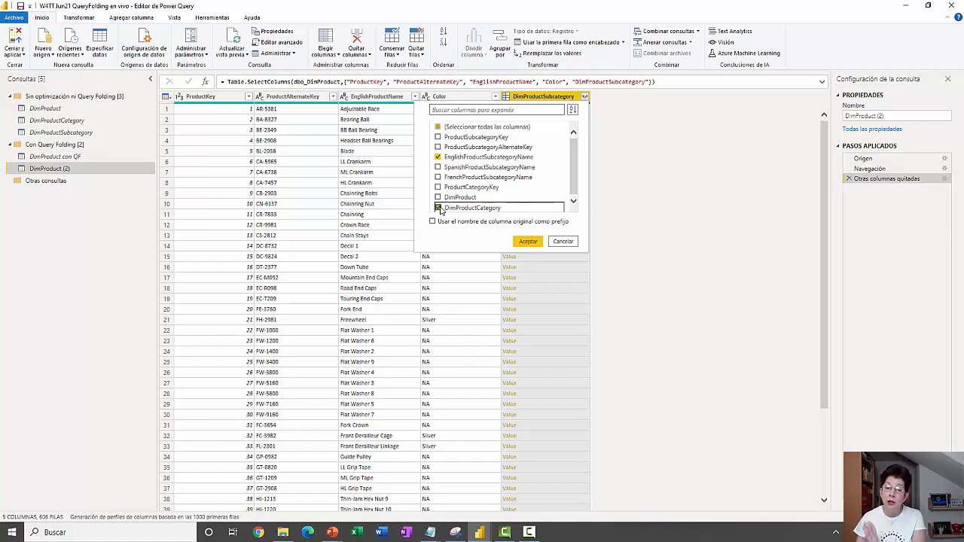
{"action": "left_click", "coordinate": [529, 244]}
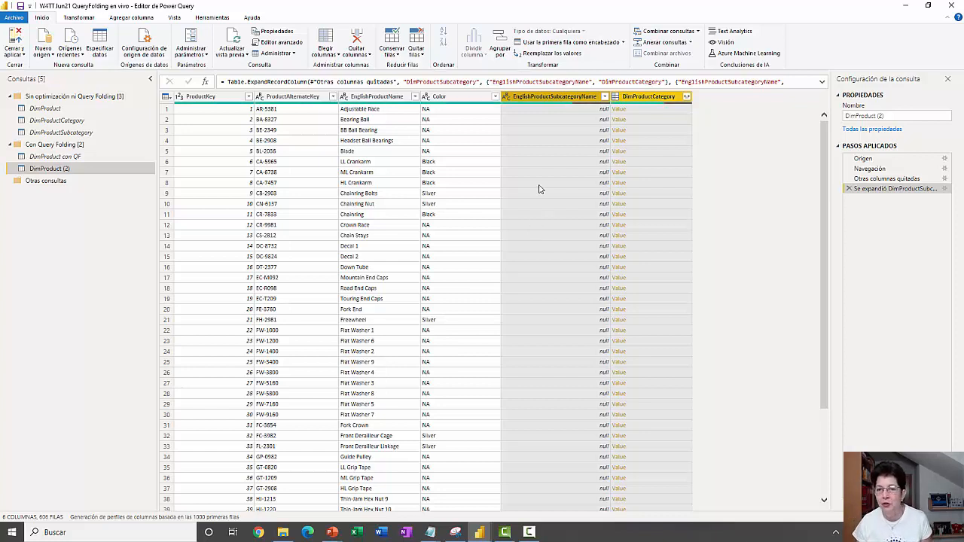
Expand the DimProductCategory column to only EnglishProductCategoryName, without a prefix
{"action": "left_click", "coordinate": [686, 96]}
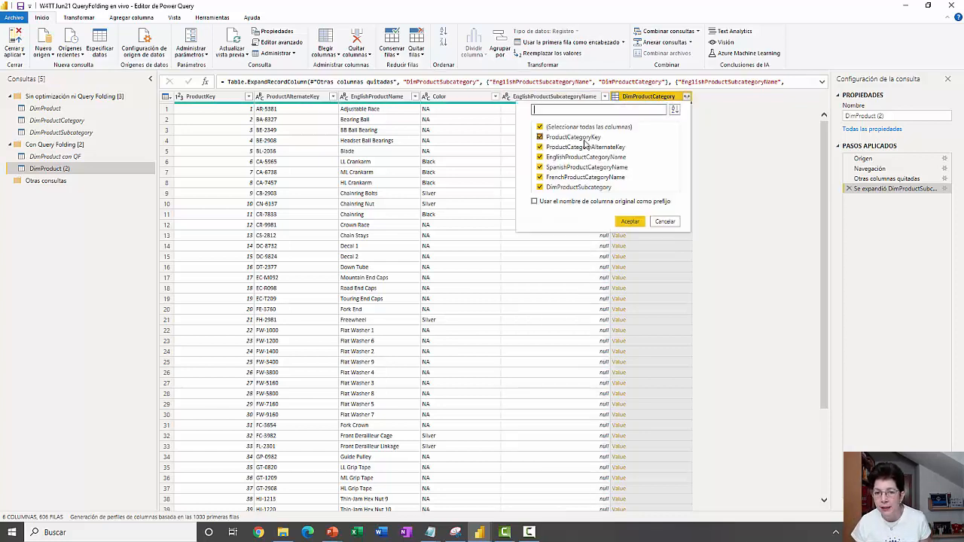
{"action": "left_click", "coordinate": [539, 126]}
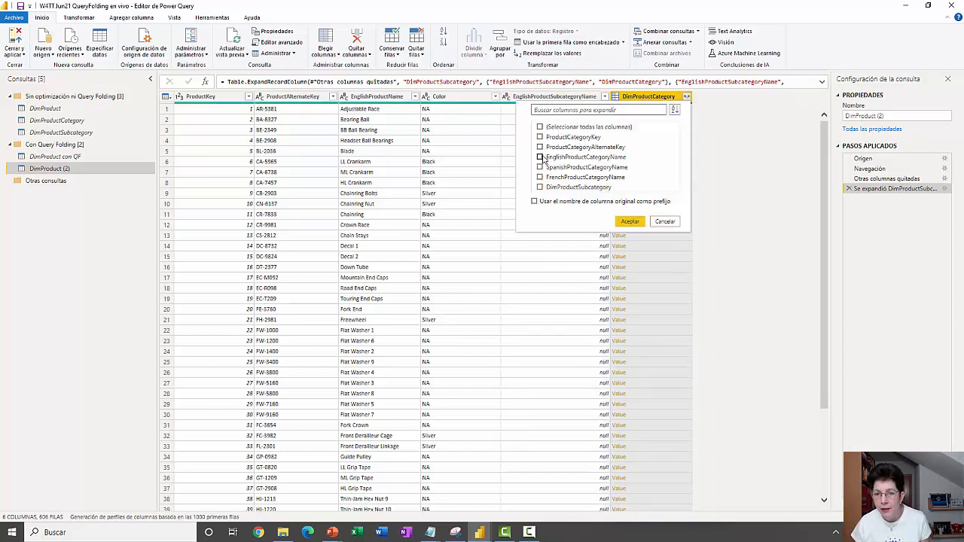
{"action": "left_click", "coordinate": [539, 158]}
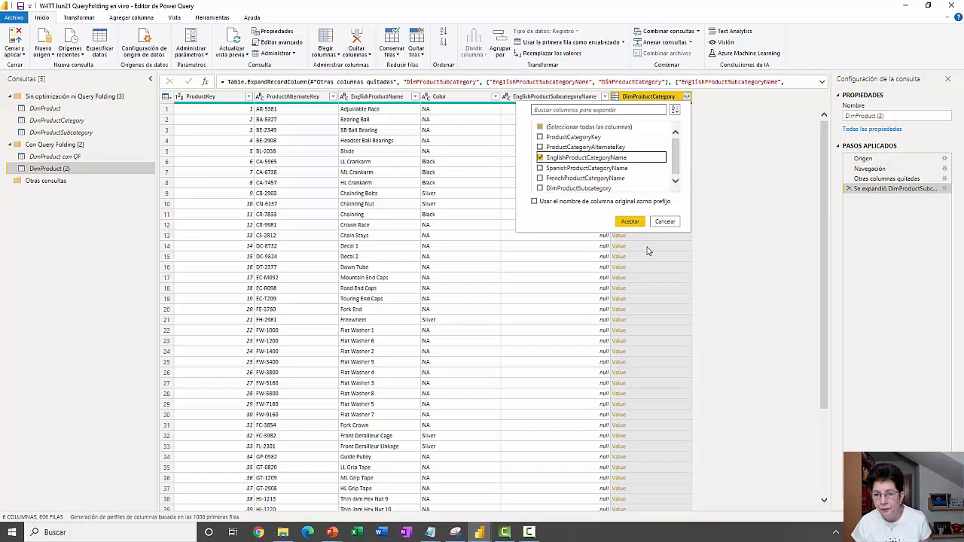
{"action": "left_click", "coordinate": [630, 222]}
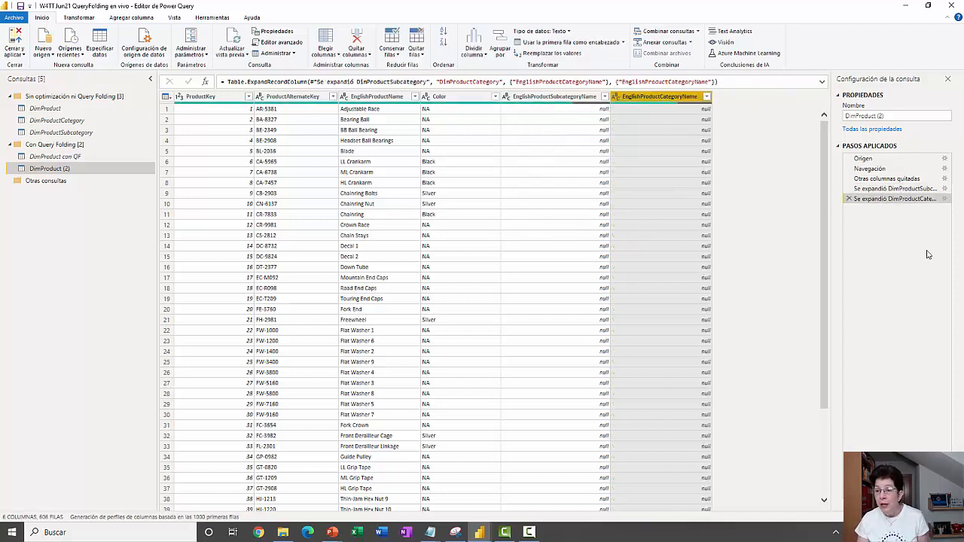
Review the Navegación step and the native query behind the Otras columnas quitadas step
{"action": "left_click", "coordinate": [881, 170]}
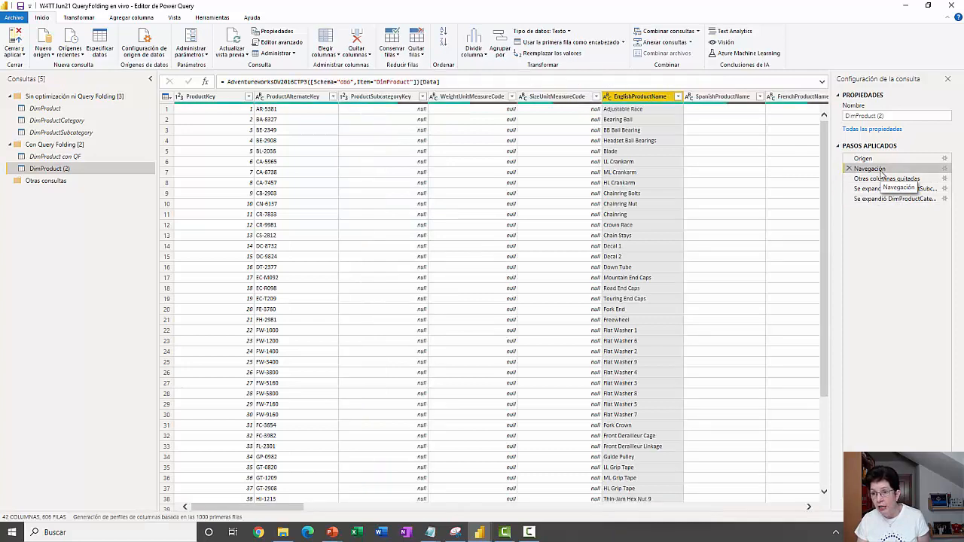
{"action": "left_click", "coordinate": [883, 179]}
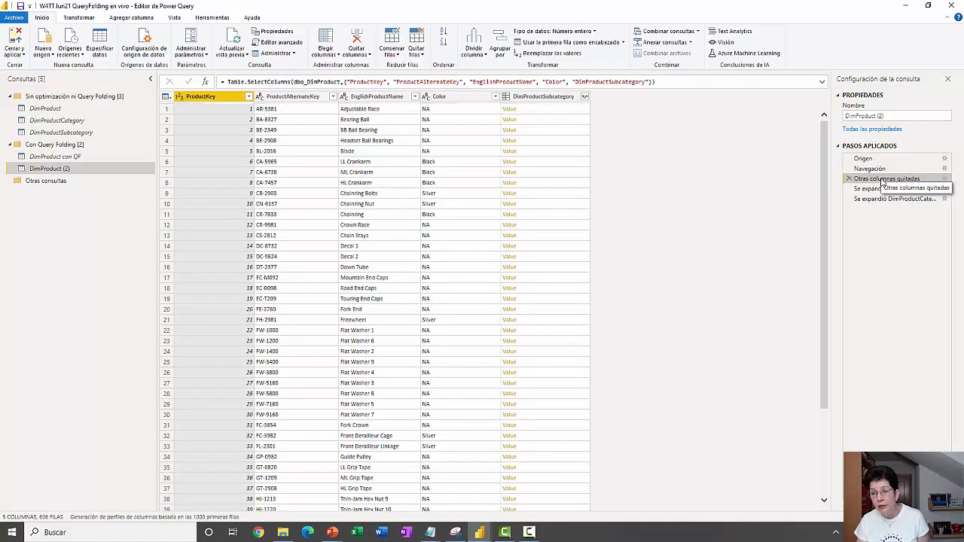
{"action": "right_click", "coordinate": [883, 181]}
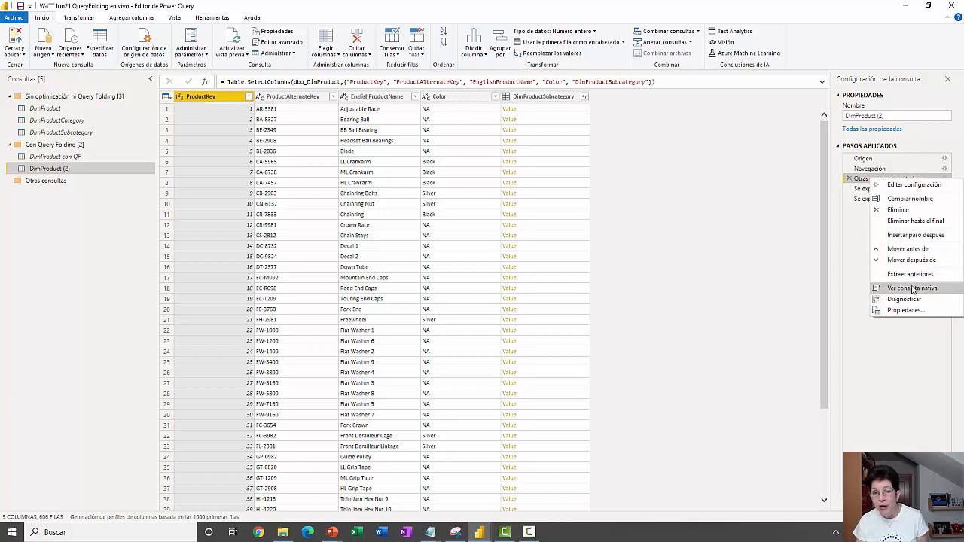
{"action": "left_click", "coordinate": [913, 288]}
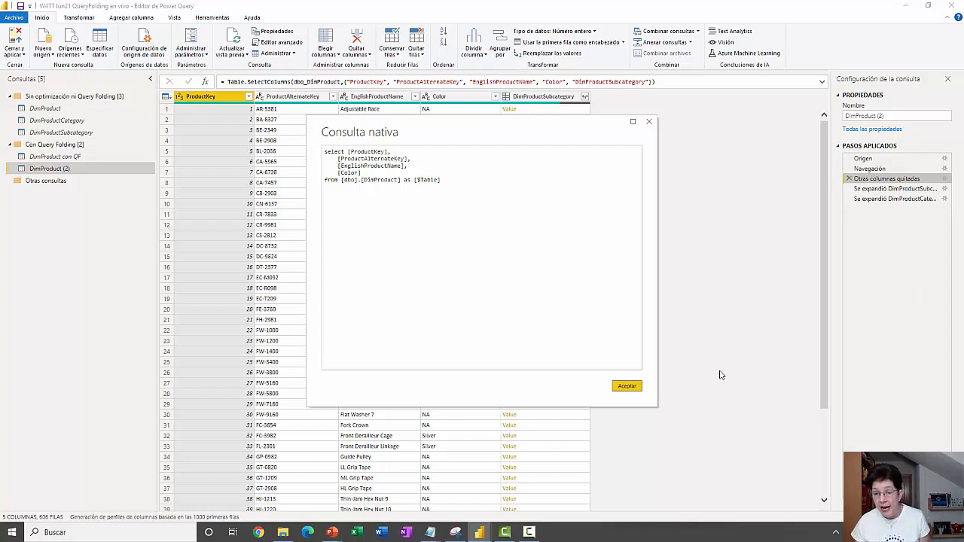
{"action": "left_click", "coordinate": [633, 387]}
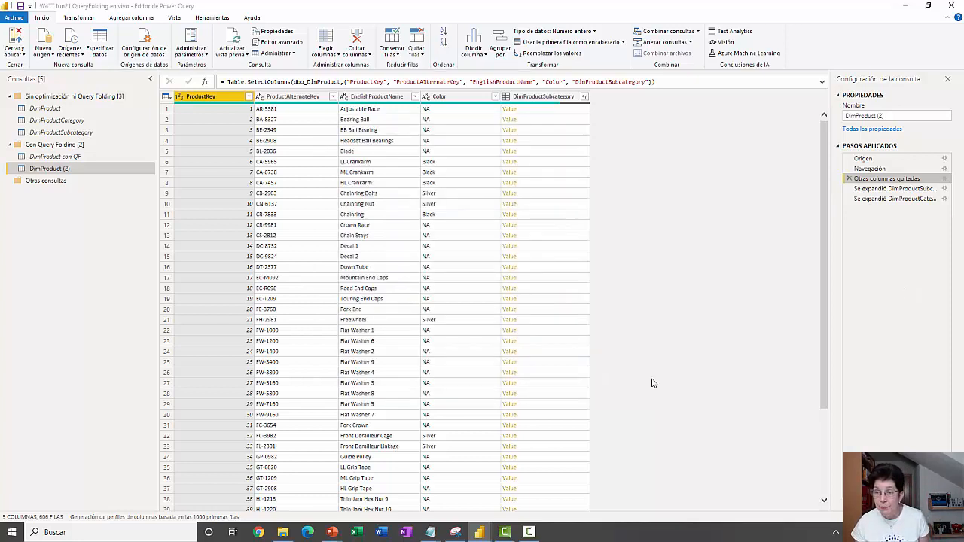
Examine the native queries behind the DimProductSubcategory and DimProductCategory expansion steps, checking how the joins are translated
{"action": "left_click", "coordinate": [896, 189]}
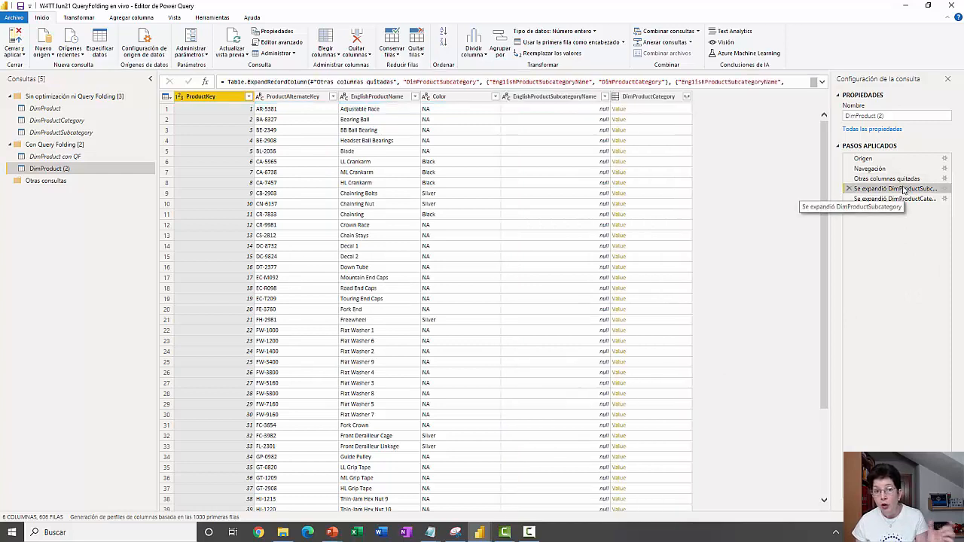
{"action": "right_click", "coordinate": [901, 190]}
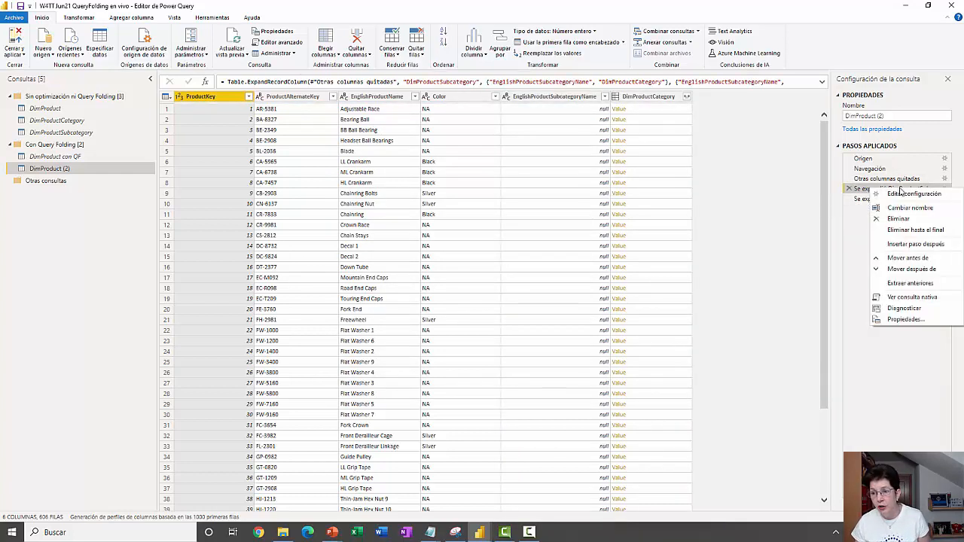
{"action": "left_click", "coordinate": [911, 296]}
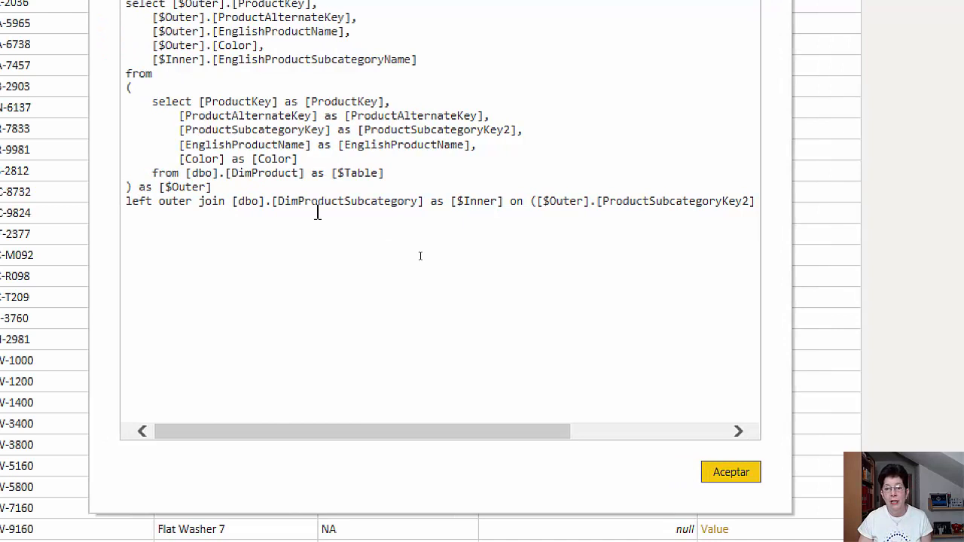
{"action": "left_click", "coordinate": [708, 472]}
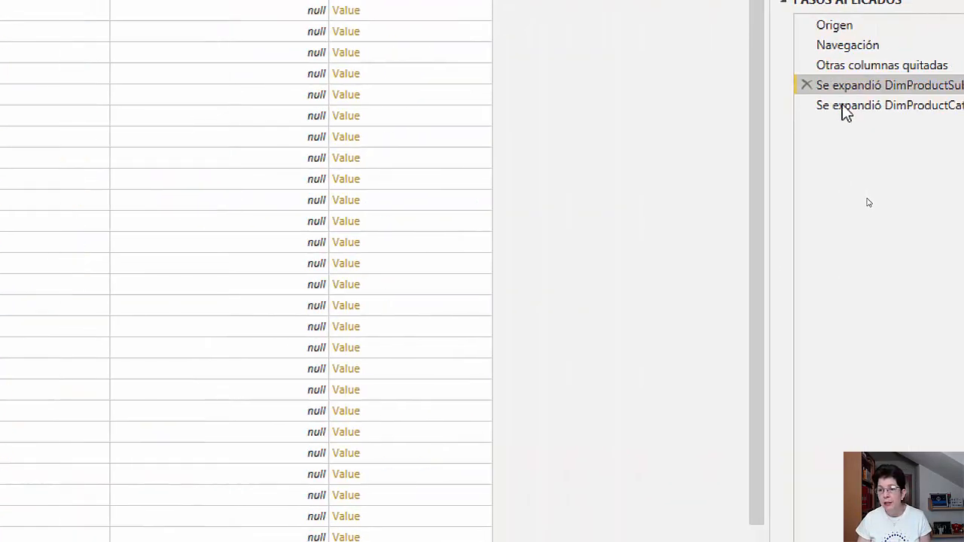
{"action": "right_click", "coordinate": [844, 110]}
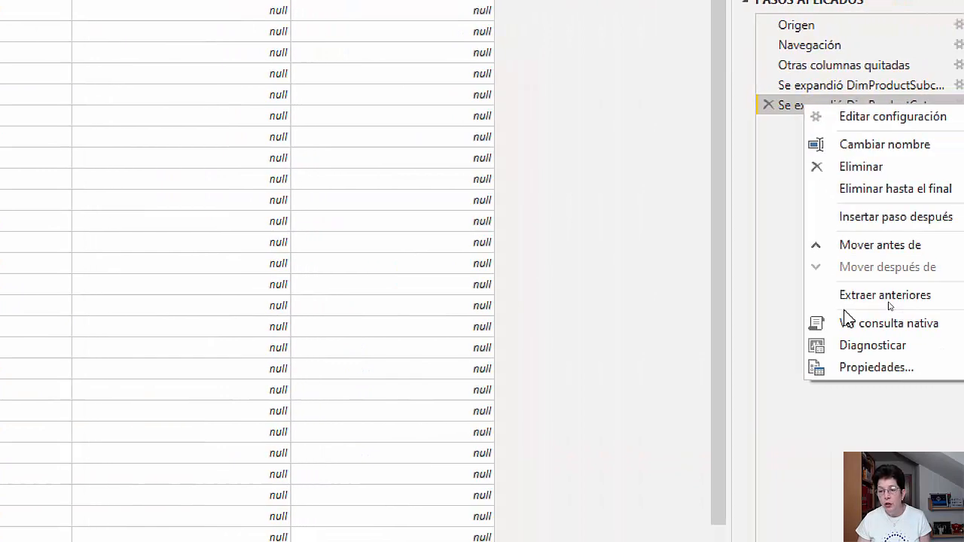
{"action": "left_click", "coordinate": [849, 323]}
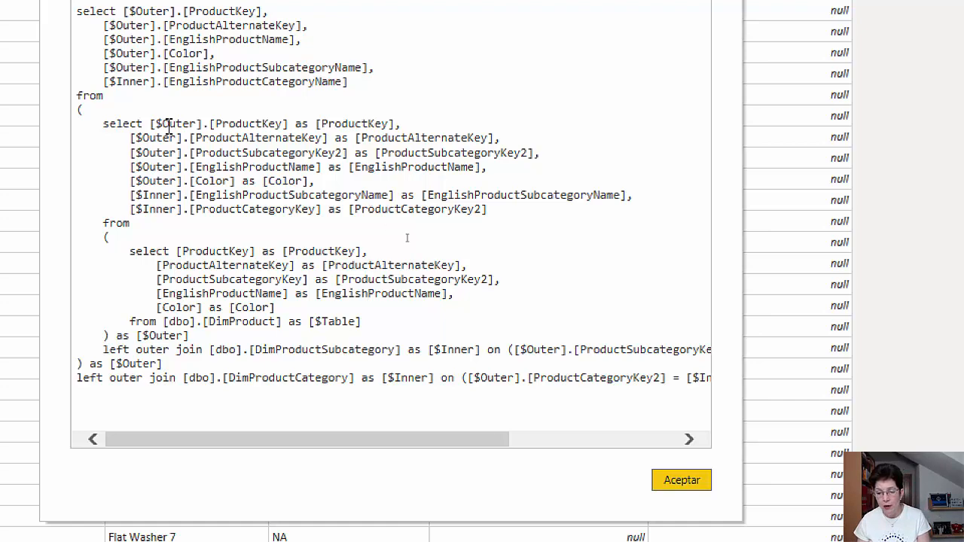
{"action": "left_click", "coordinate": [679, 474]}
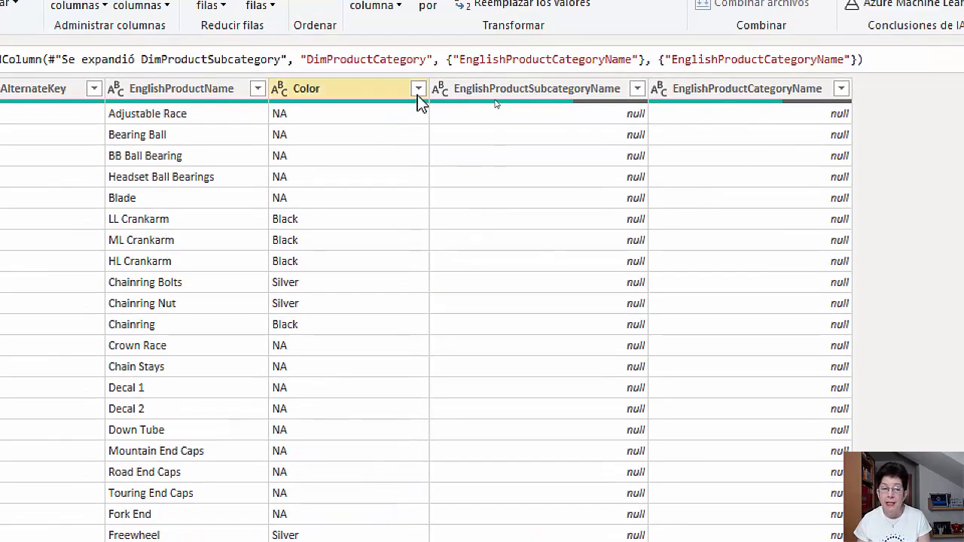
Filter the Color column to keep only the Black, Blue and Grey rows
{"action": "left_click", "coordinate": [418, 88]}
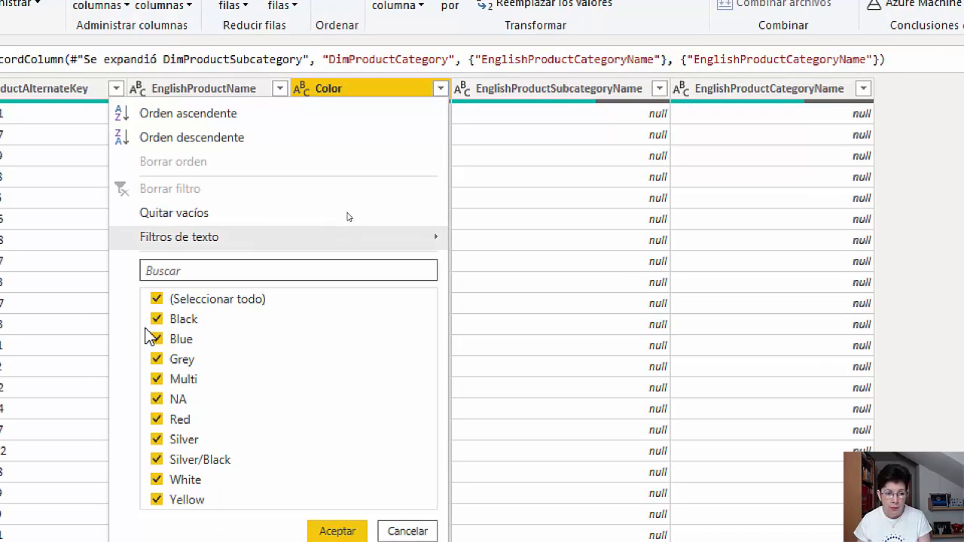
{"action": "left_click", "coordinate": [156, 298]}
{"action": "left_click", "coordinate": [156, 319]}
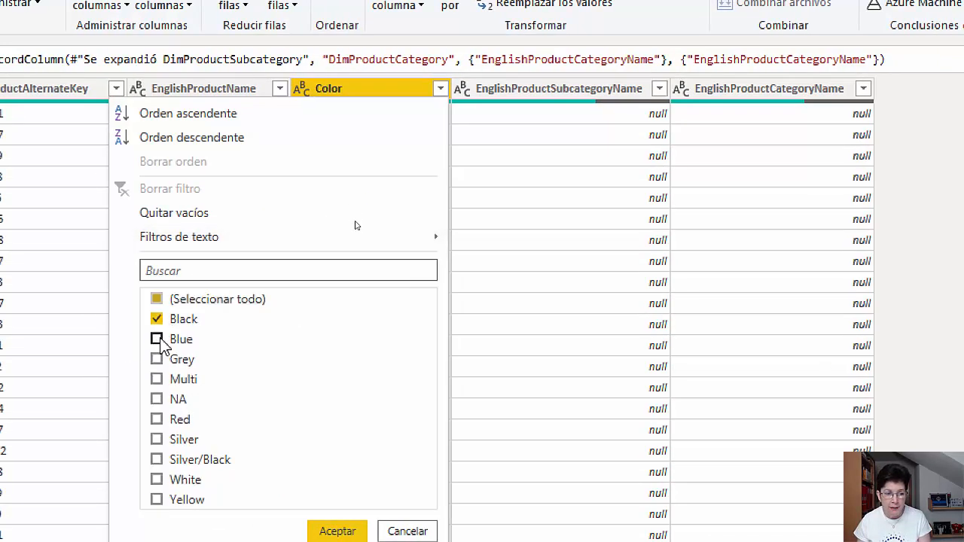
{"action": "left_click", "coordinate": [157, 339]}
{"action": "left_click", "coordinate": [157, 360]}
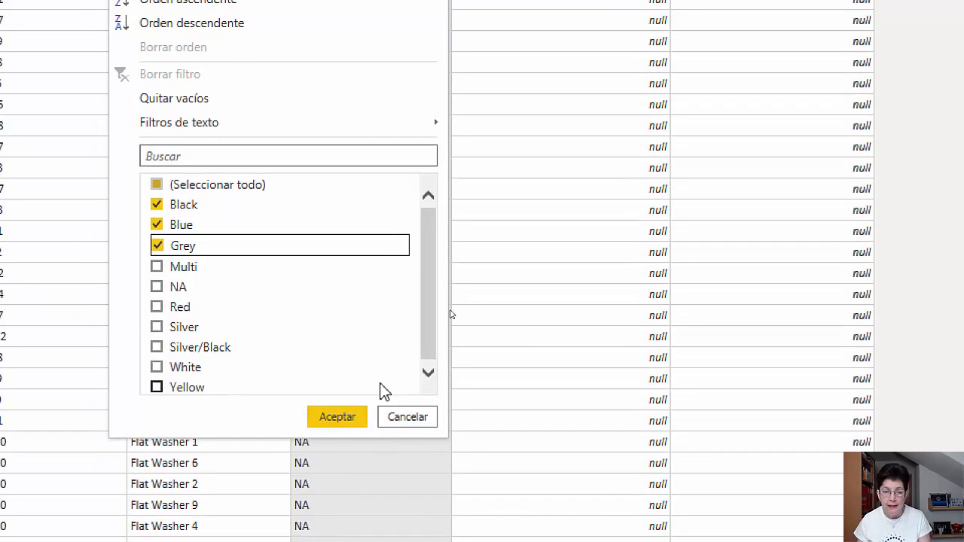
{"action": "left_click", "coordinate": [341, 413]}
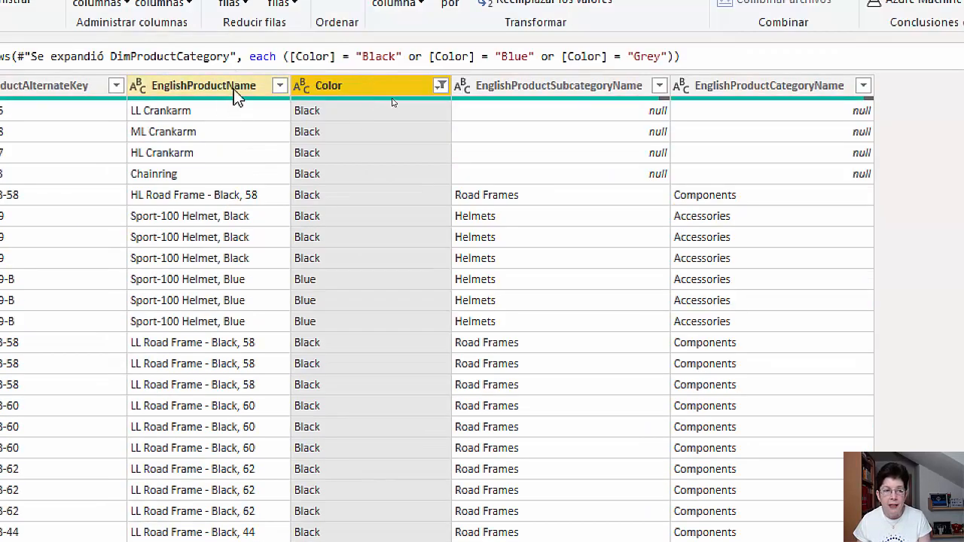
Rename the EnglishProductName column as Nombre
{"action": "double_click", "coordinate": [233, 89]}
{"action": "type", "text": "No"}
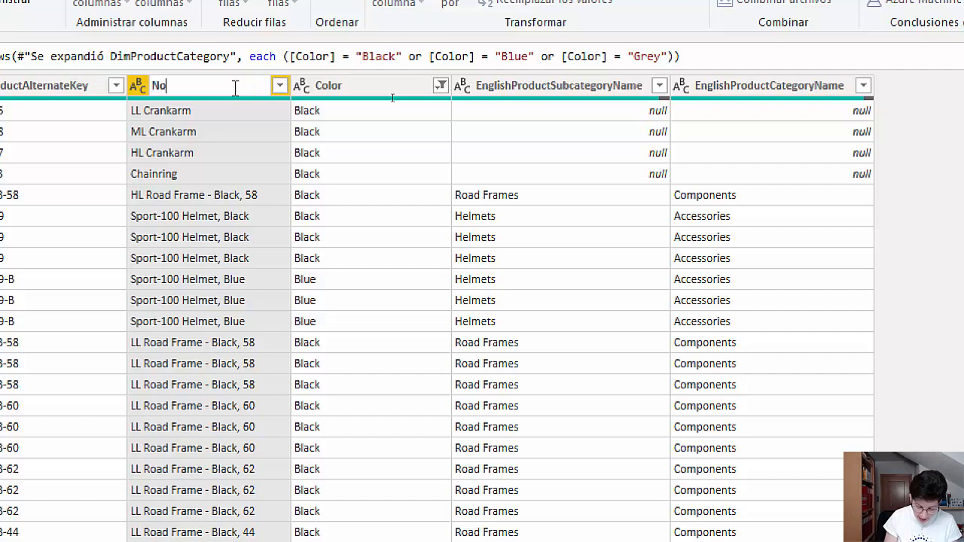
{"action": "type", "text": "mbre"}
{"action": "key", "text": "Return"}
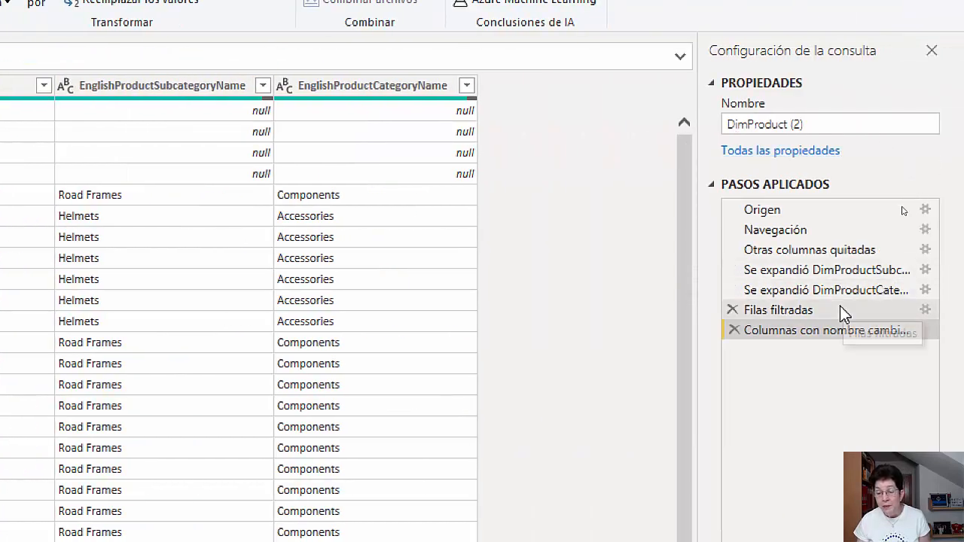
Examine the native query behind the Filas filtradas step, checking how the Color filter translates into a where clause
{"action": "right_click", "coordinate": [840, 307]}
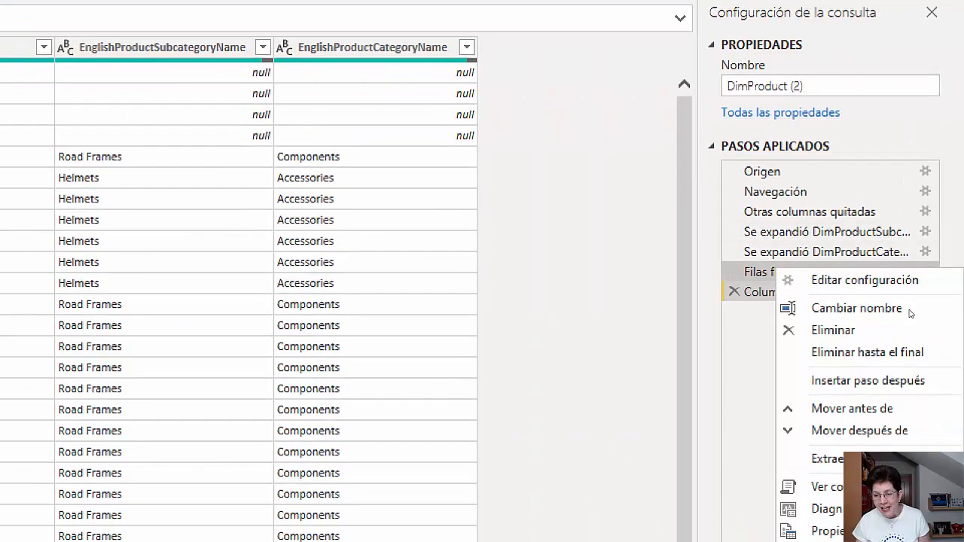
{"action": "left_click", "coordinate": [829, 475]}
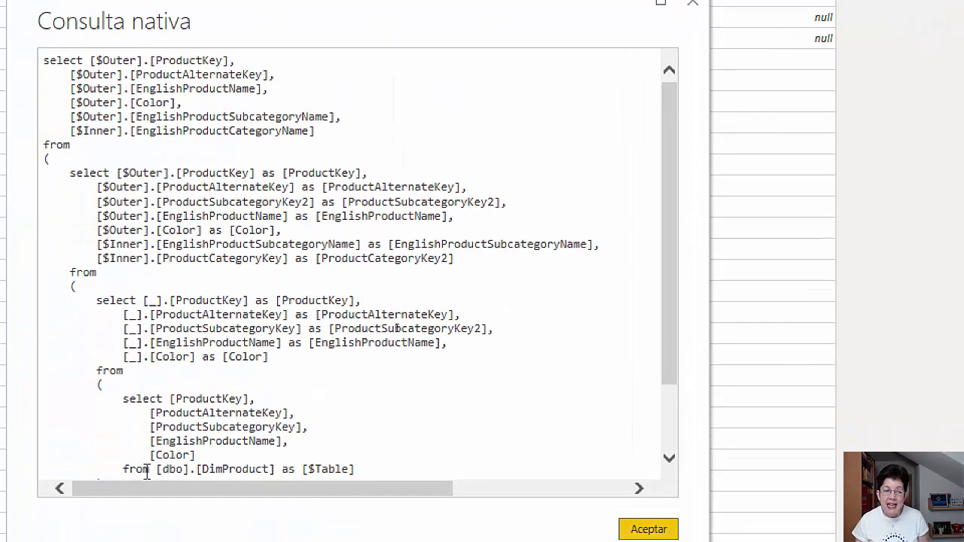
{"action": "scroll", "coordinate": [212, 385], "scroll_direction": "down", "scroll_amount": 2}
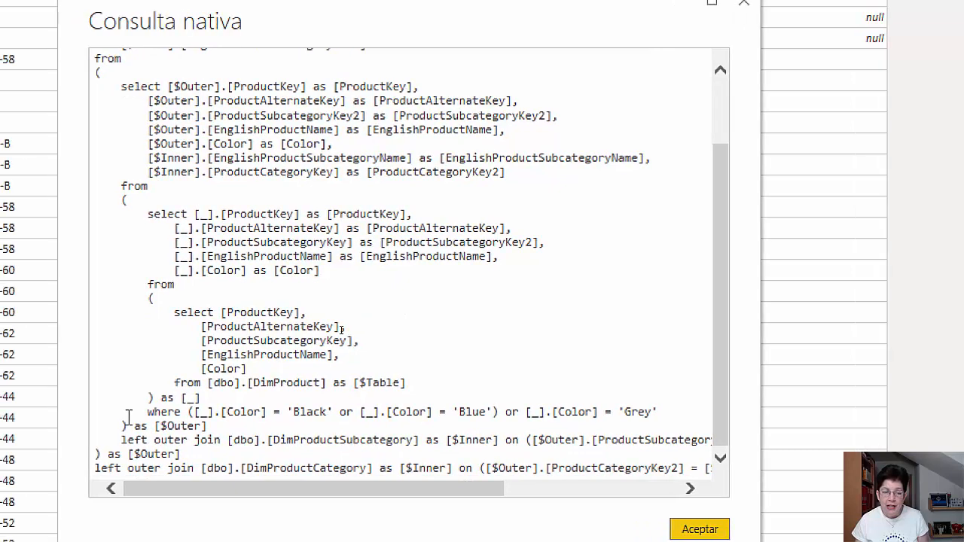
{"action": "left_click_drag", "start_coordinate": [141, 413], "coordinate": [681, 407]}
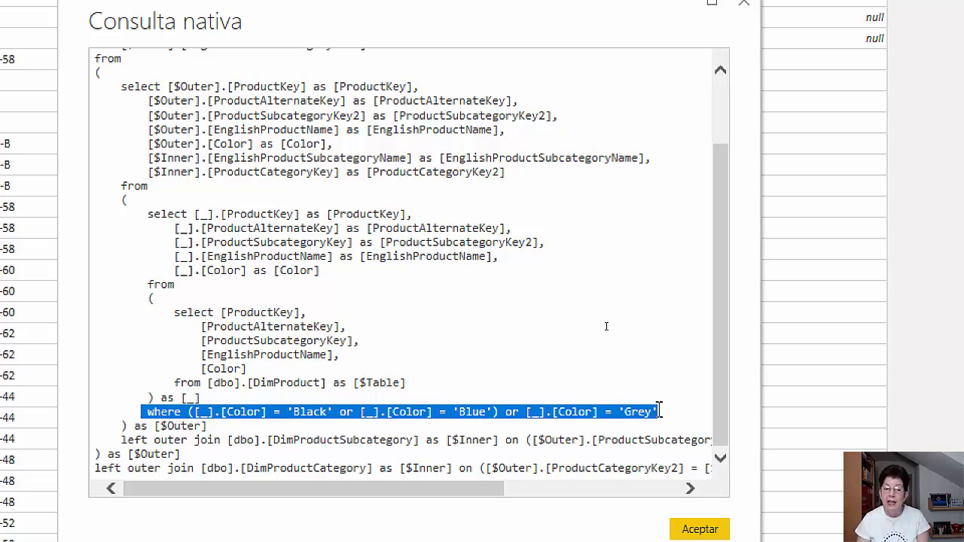
{"action": "scroll", "coordinate": [453, 166], "scroll_direction": "up", "scroll_amount": 2}
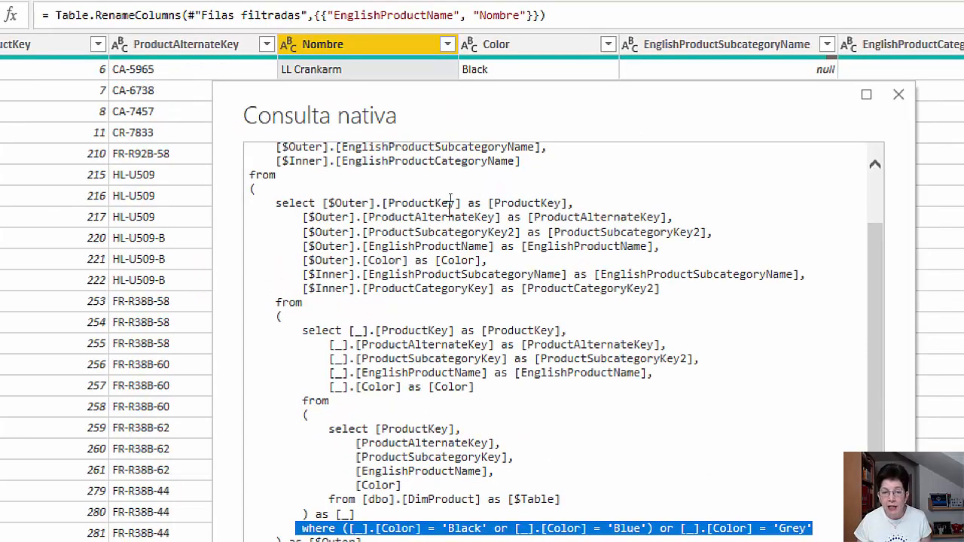
{"action": "scroll", "coordinate": [452, 177], "scroll_direction": "up", "scroll_amount": 2}
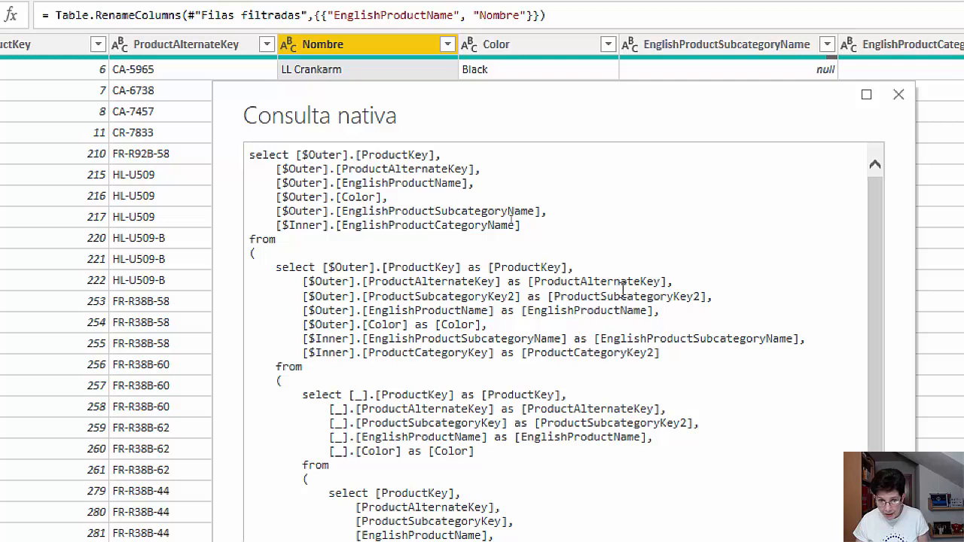
{"action": "scroll", "coordinate": [622, 290], "scroll_direction": "down", "scroll_amount": 2}
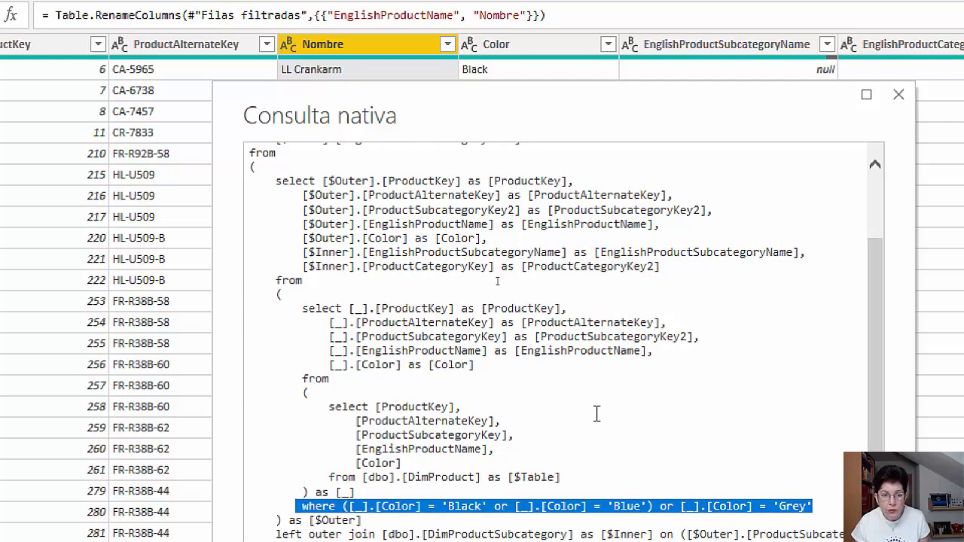
{"action": "scroll", "coordinate": [599, 385], "scroll_direction": "up", "scroll_amount": 2}
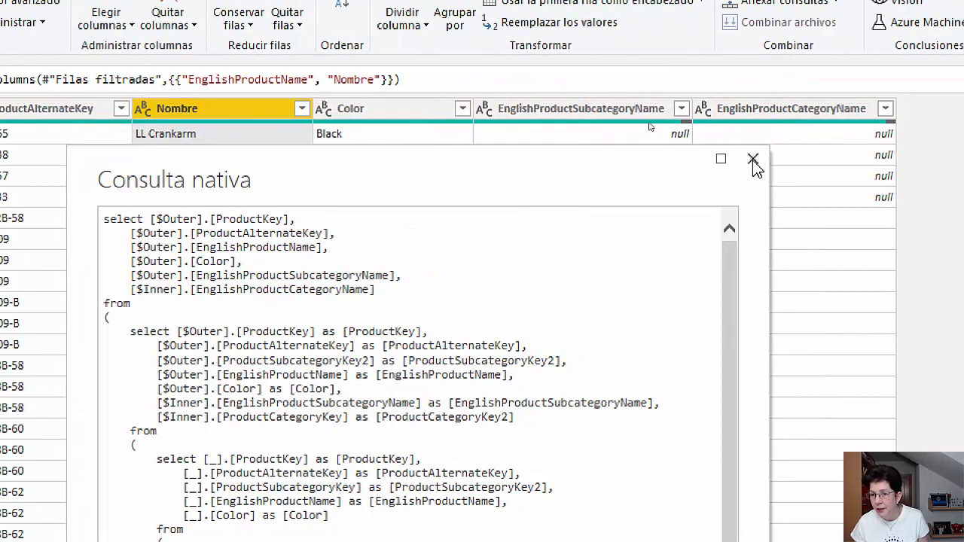
{"action": "left_click", "coordinate": [753, 161]}
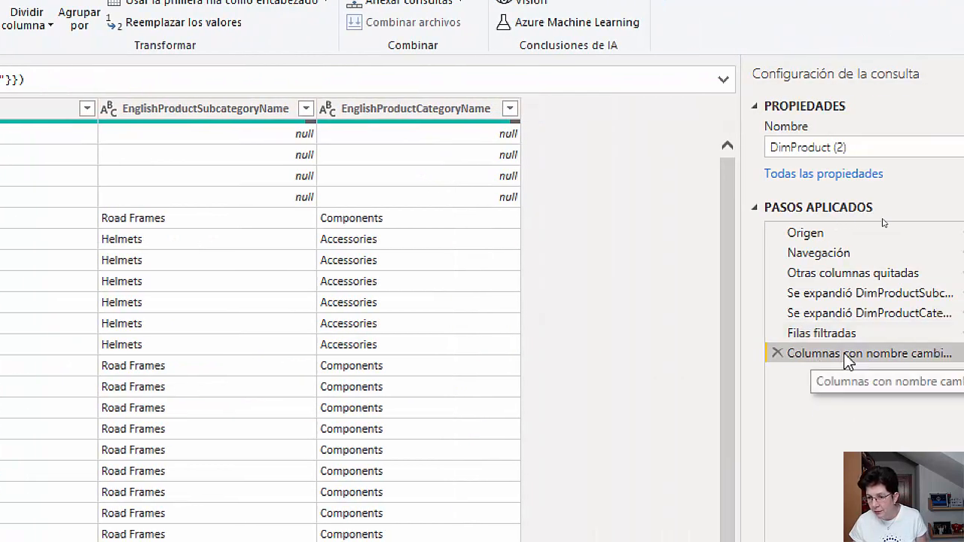
Review how the native query of the column rename step aliases EnglishProductName as Nombre
{"action": "right_click", "coordinate": [845, 356]}
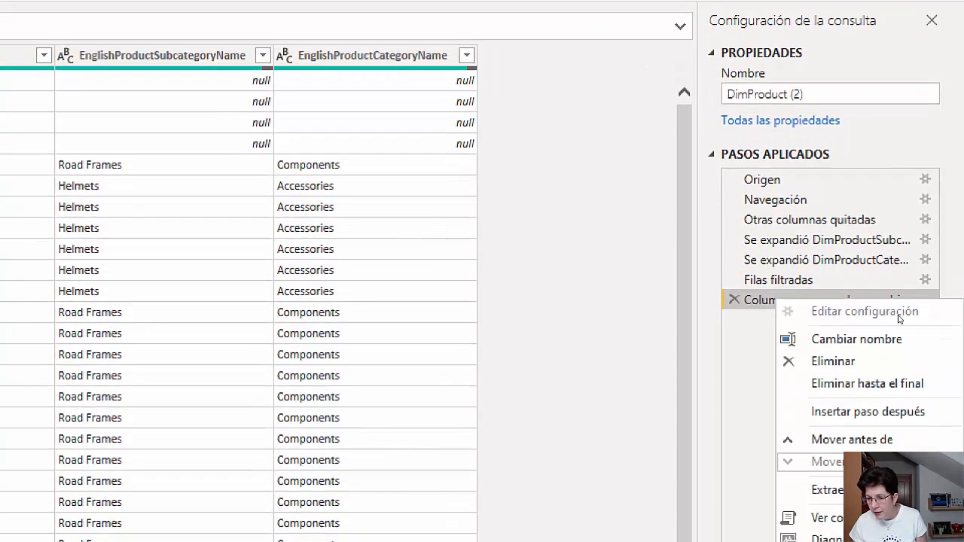
{"action": "left_click", "coordinate": [790, 476]}
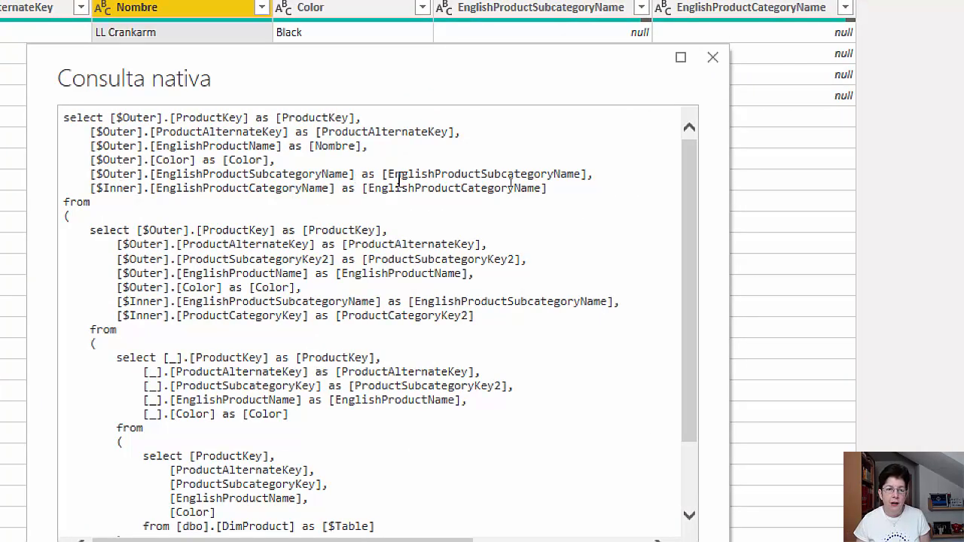
{"action": "left_click_drag", "start_coordinate": [91, 146], "coordinate": [479, 147]}
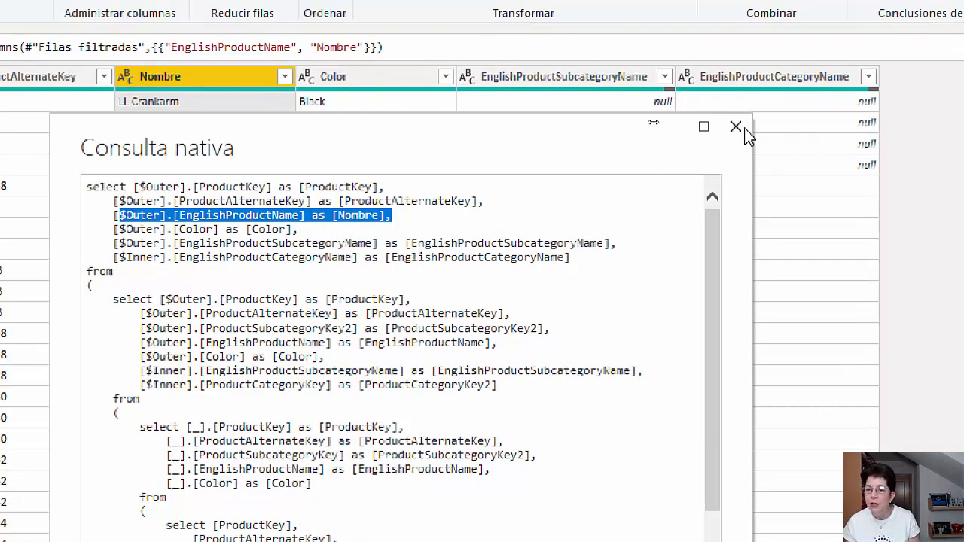
{"action": "left_click", "coordinate": [736, 128]}
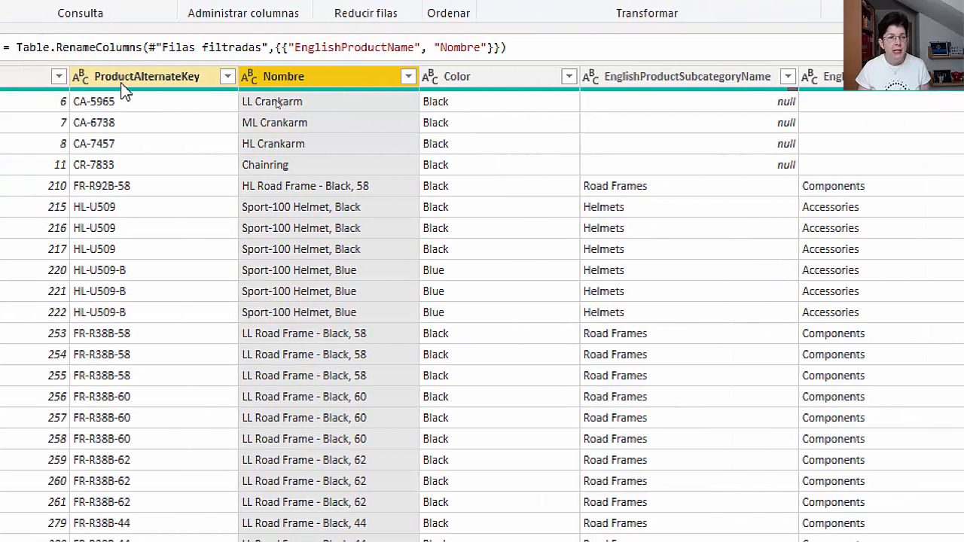
Split the ProductAlternateKey column by the hyphen delimiter, only at its leftmost occurrence
{"action": "left_click", "coordinate": [123, 83]}
{"action": "right_click", "coordinate": [122, 83]}
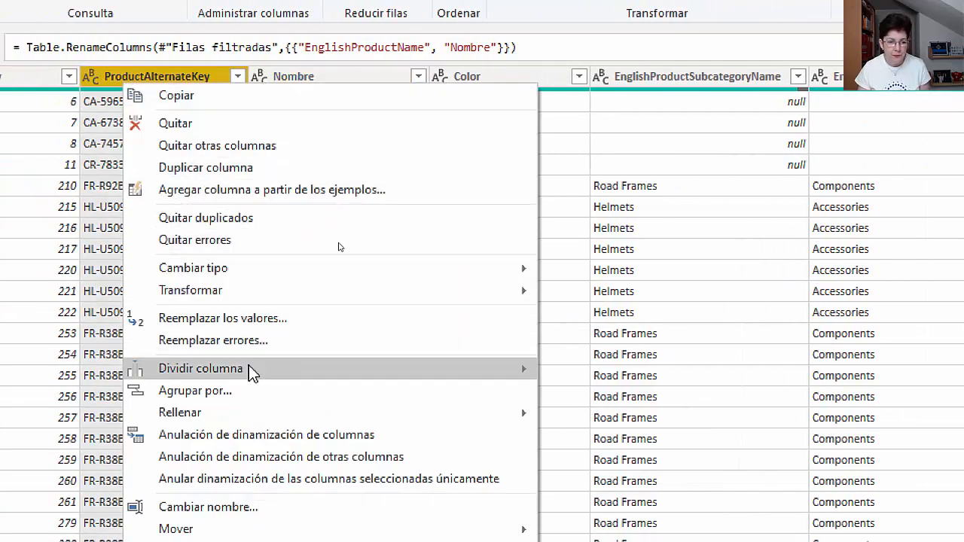
{"action": "mouse_move", "coordinate": [252, 369]}
{"action": "left_click", "coordinate": [587, 371]}
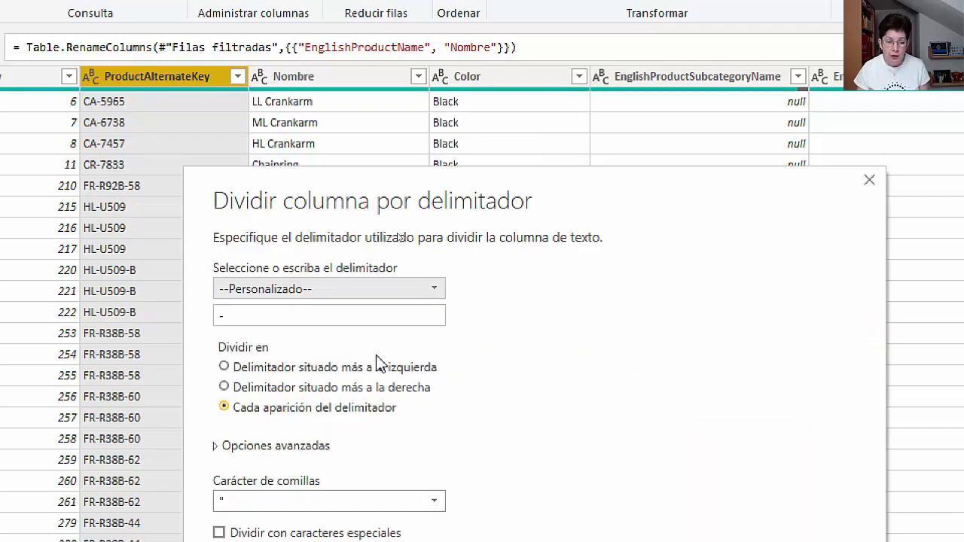
{"action": "left_click", "coordinate": [310, 367]}
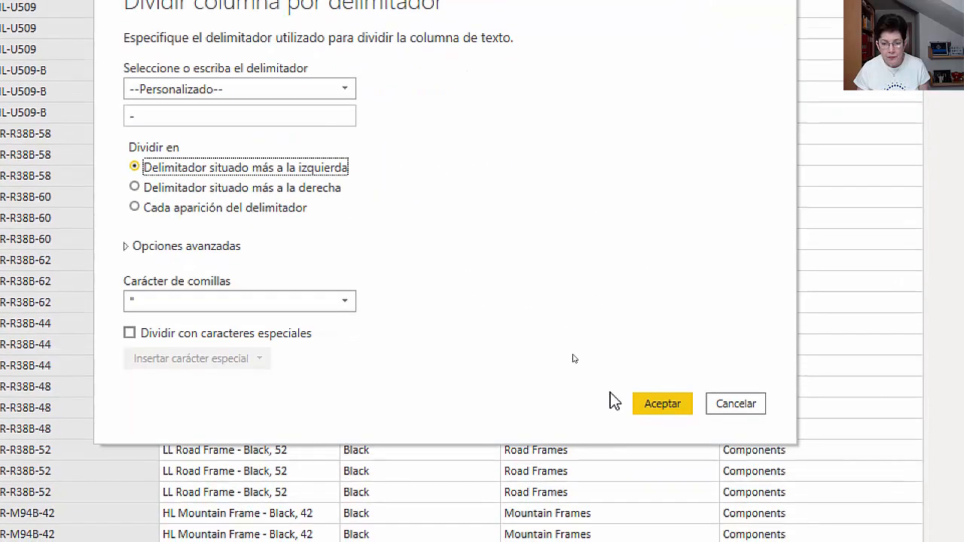
{"action": "left_click", "coordinate": [663, 411]}
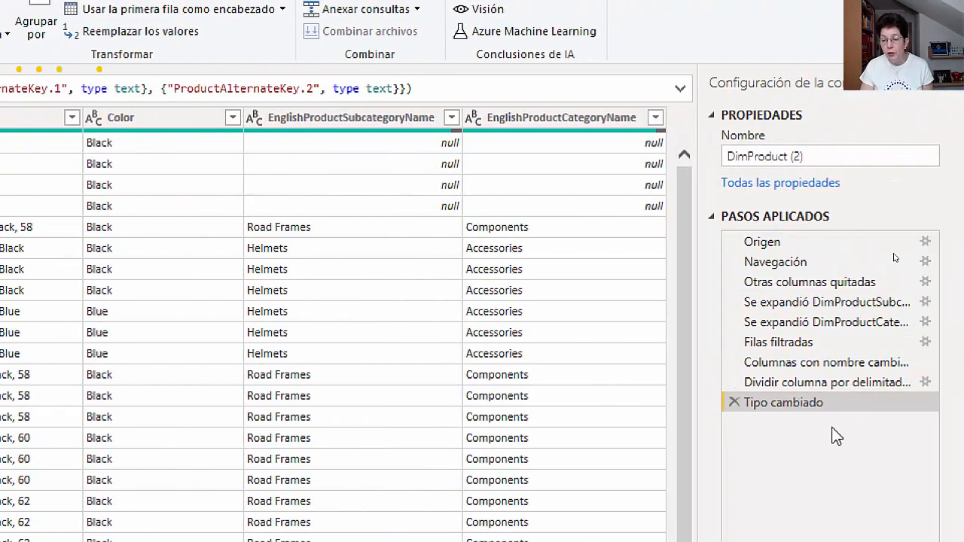
Check whether a native query is available for the Dividir columna por delimitador step
{"action": "right_click", "coordinate": [785, 380]}
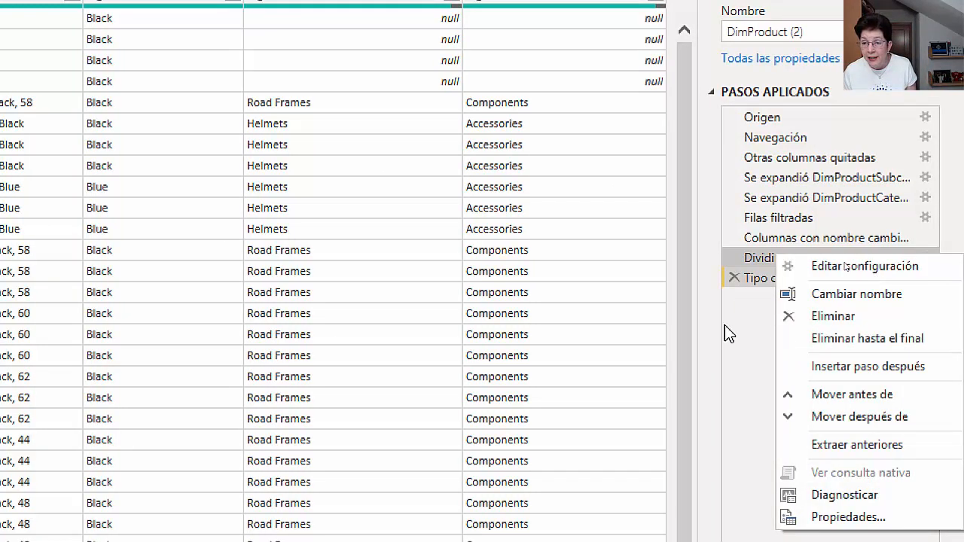
{"action": "left_click", "coordinate": [733, 314]}
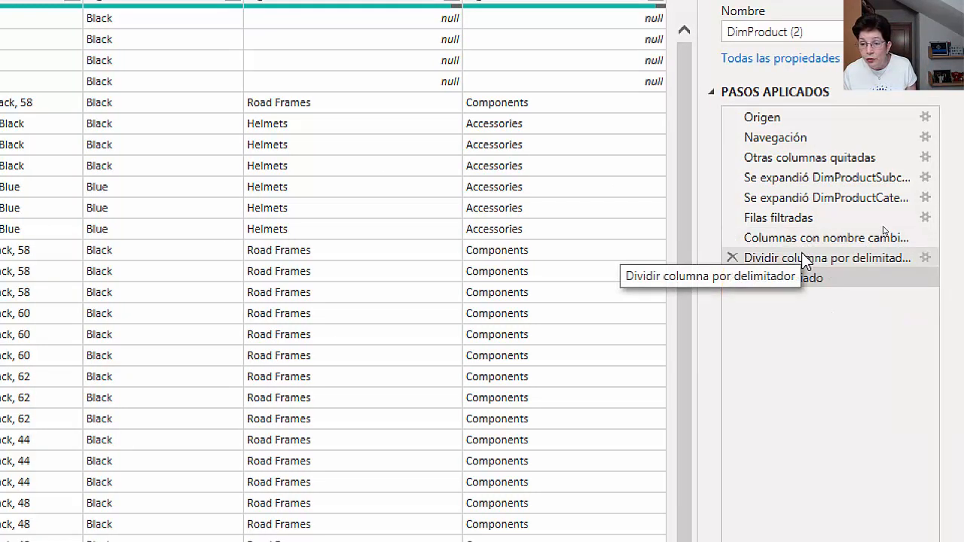
Move the Dividir columna por delimitador step directly after Otras columnas quitadas and check its native query availability
{"action": "left_click", "coordinate": [804, 259]}
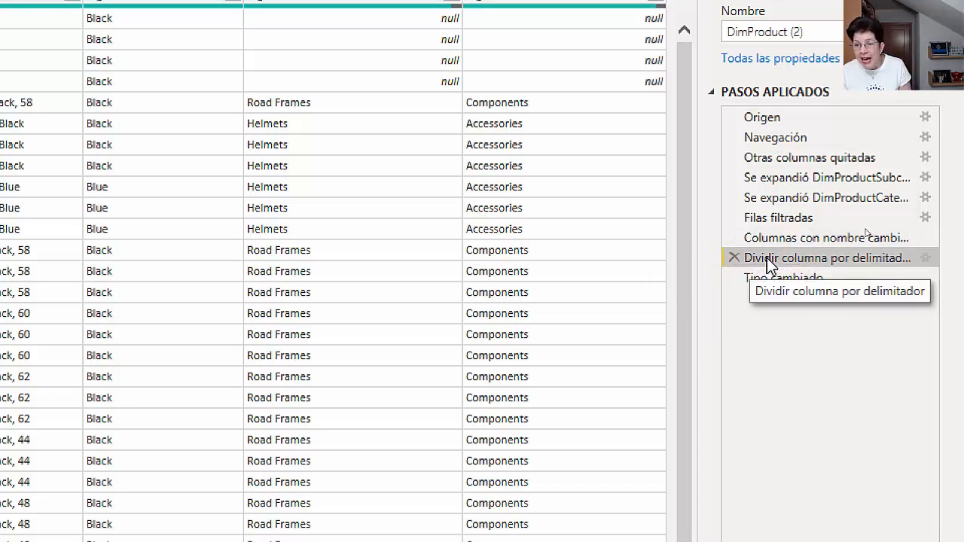
{"action": "left_click_drag", "start_coordinate": [766, 258], "coordinate": [765, 175]}
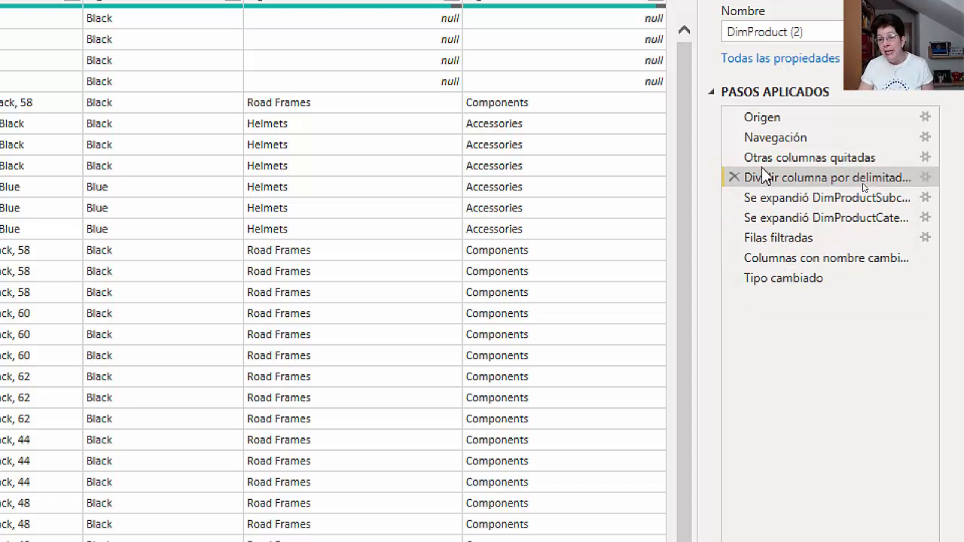
{"action": "right_click", "coordinate": [764, 173]}
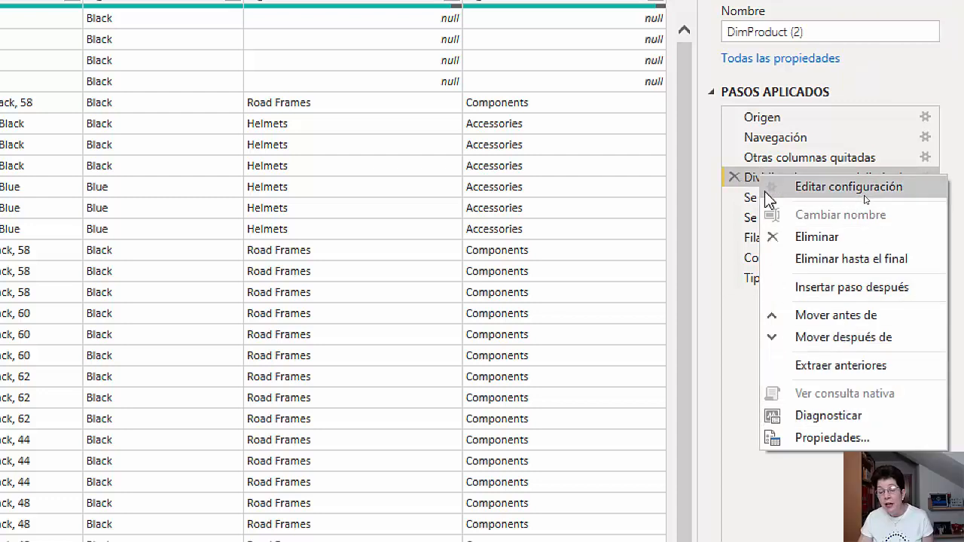
{"action": "left_click", "coordinate": [740, 363]}
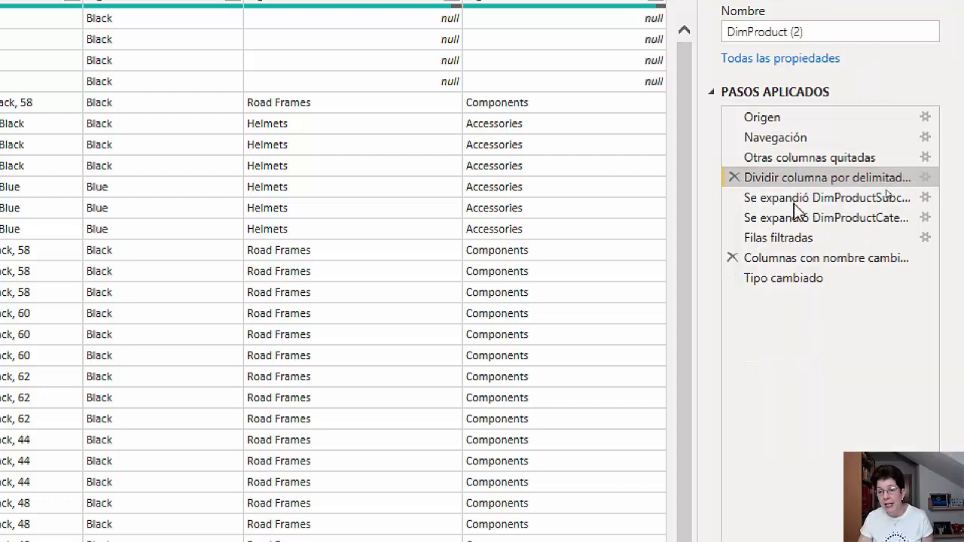
Check whether the DimProductSubcategory expansion step still offers a native query when it follows the column split
{"action": "left_click", "coordinate": [812, 198]}
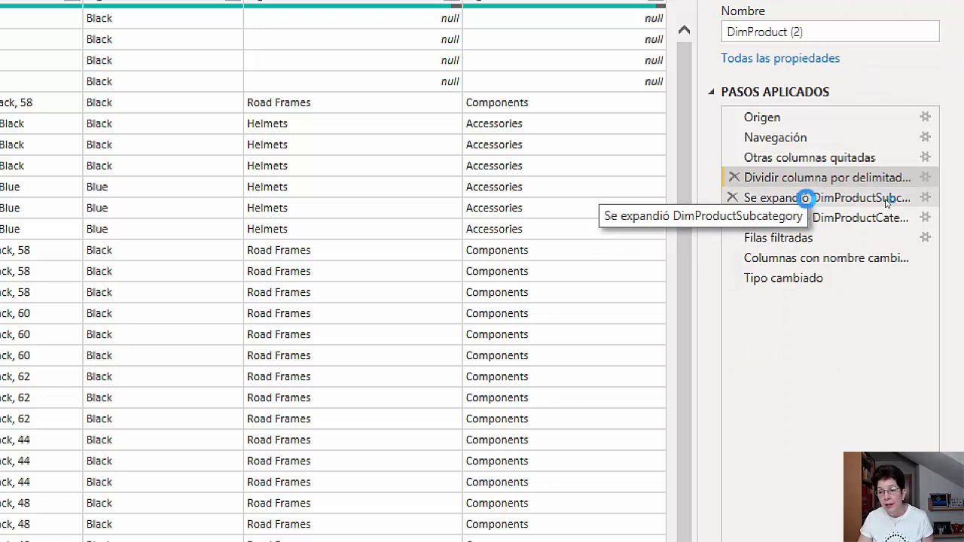
{"action": "right_click", "coordinate": [812, 206]}
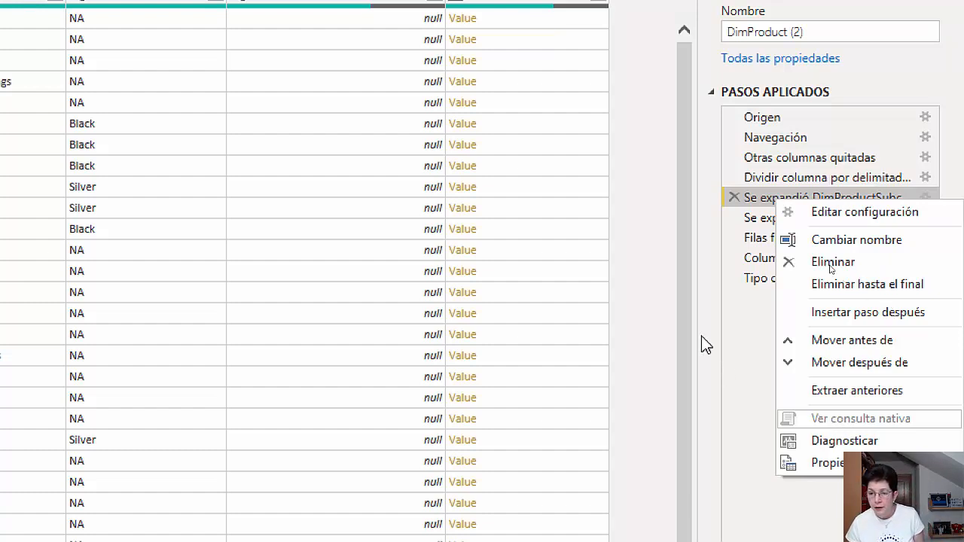
{"action": "left_click", "coordinate": [764, 303]}
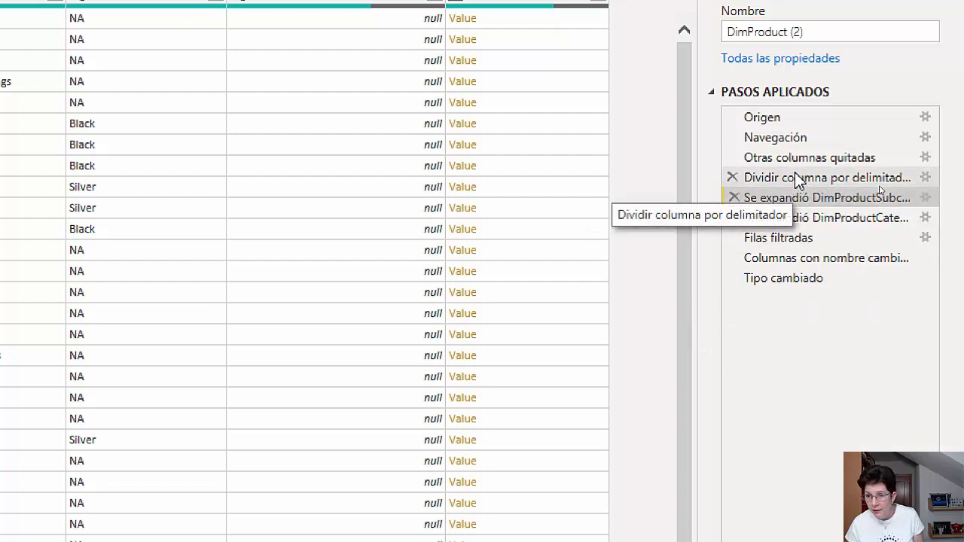
Move the column split step back to just after the column rename and review the DimProductSubcategory expansion's native query
{"action": "left_click_drag", "start_coordinate": [799, 181], "coordinate": [816, 264]}
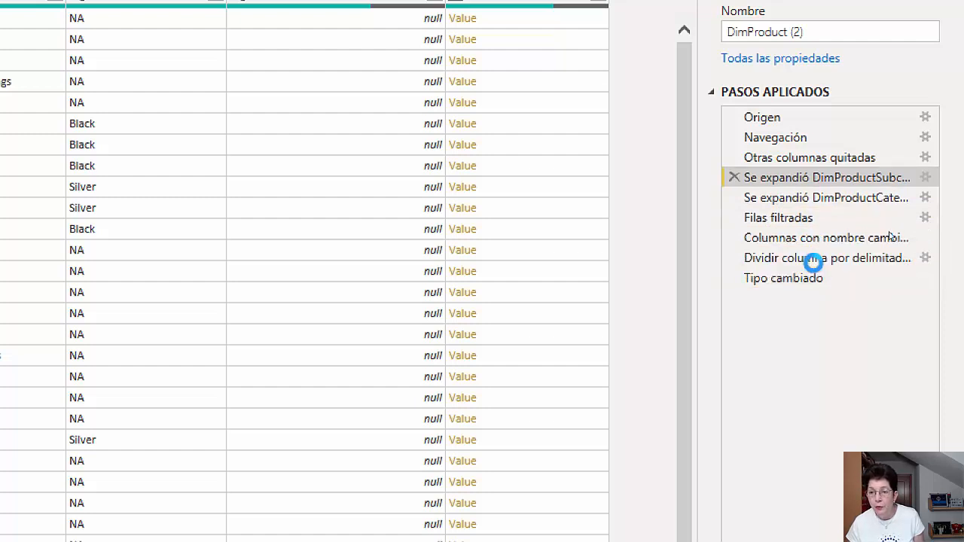
{"action": "right_click", "coordinate": [789, 180]}
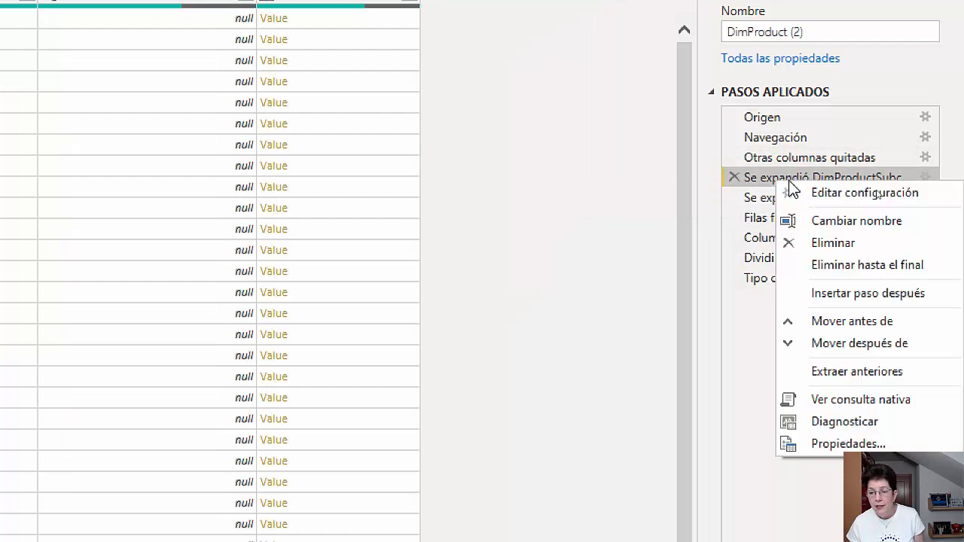
{"action": "left_click", "coordinate": [844, 400]}
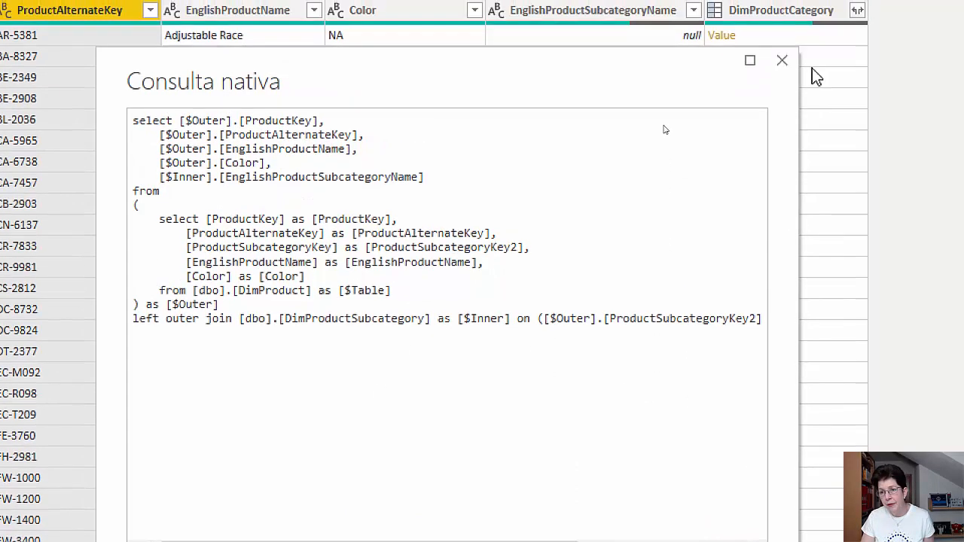
{"action": "left_click", "coordinate": [783, 64]}
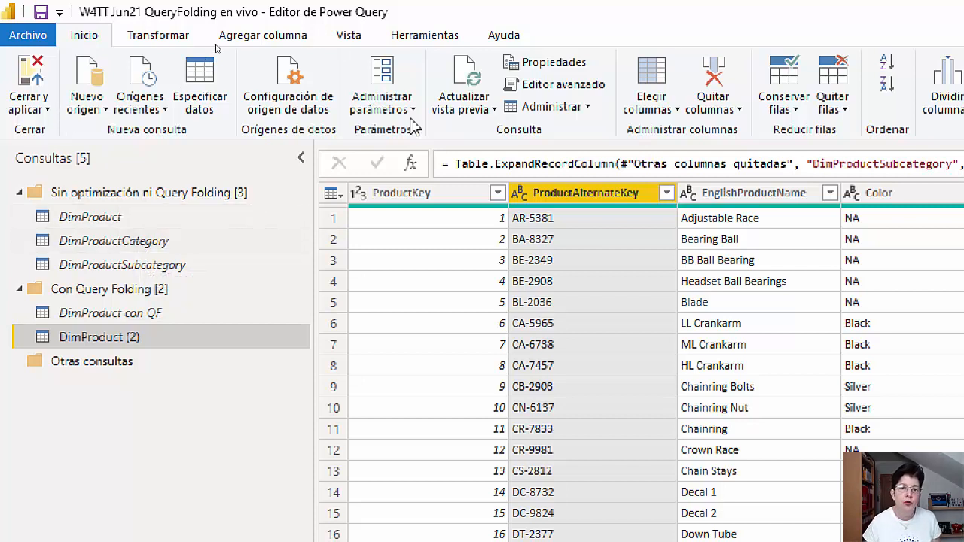
Start session diagnostics and refresh the preview of the DimProduct con QF query
{"action": "left_click", "coordinate": [410, 42]}
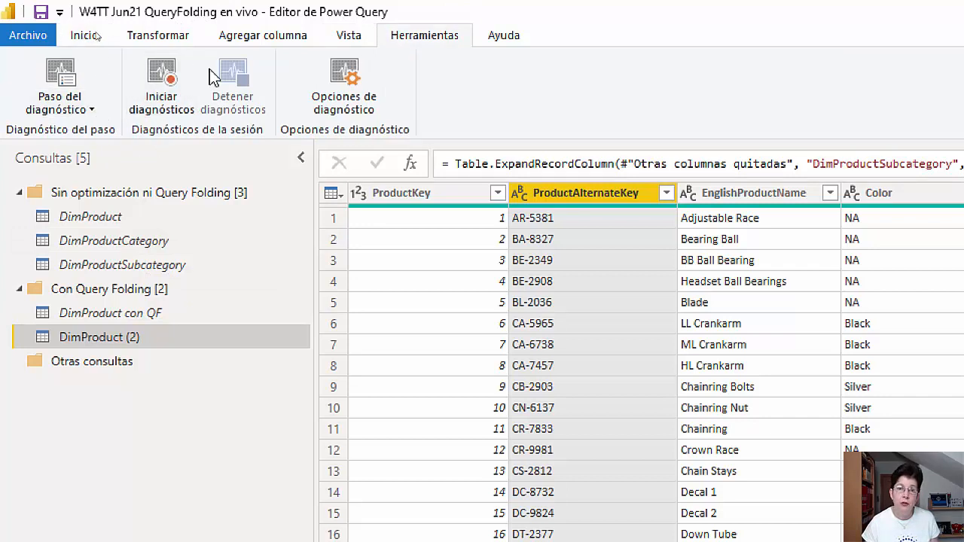
{"action": "left_click", "coordinate": [170, 77]}
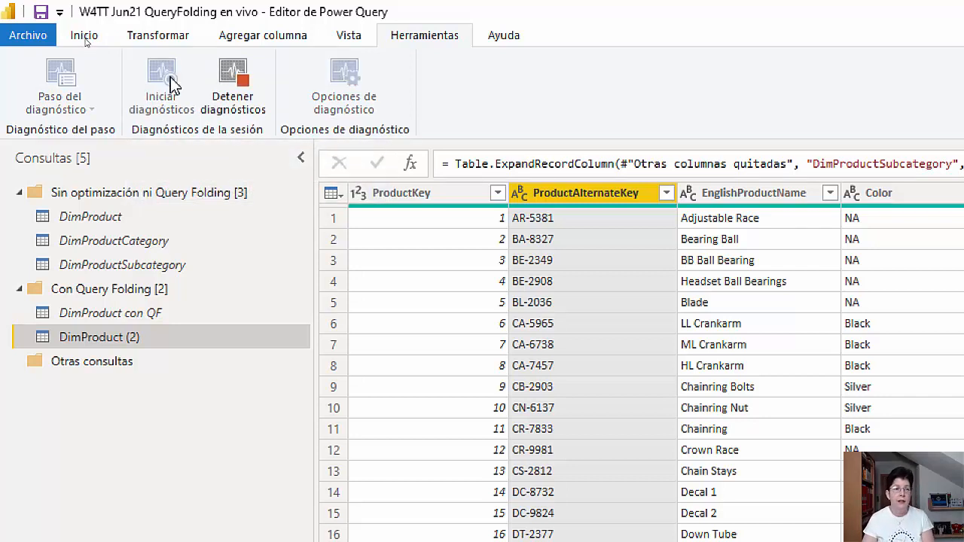
{"action": "left_click", "coordinate": [88, 35]}
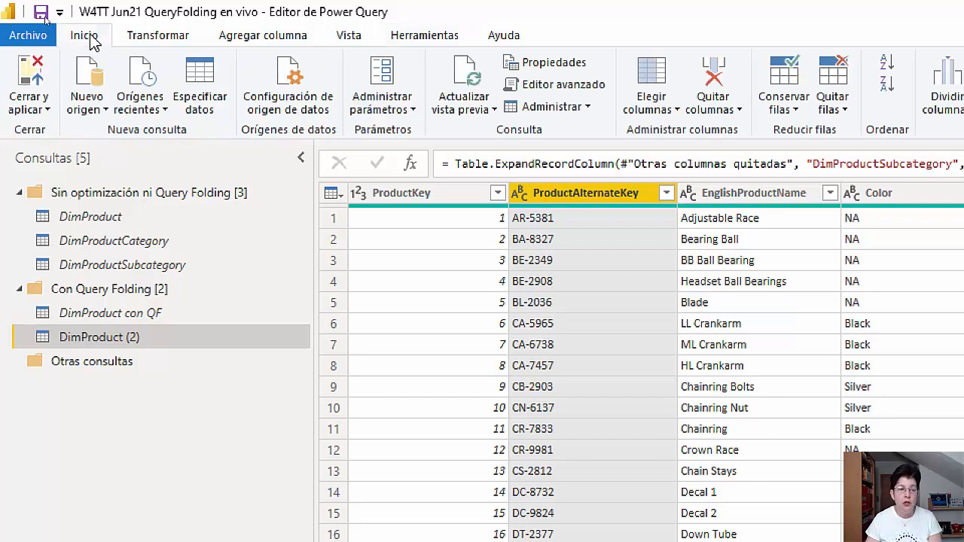
{"action": "left_click", "coordinate": [189, 312]}
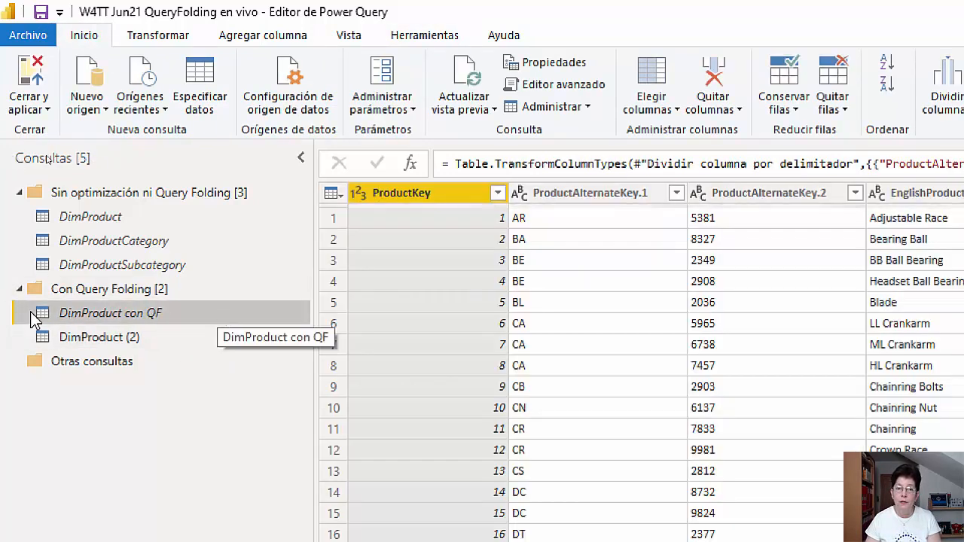
{"action": "left_click", "coordinate": [470, 76]}
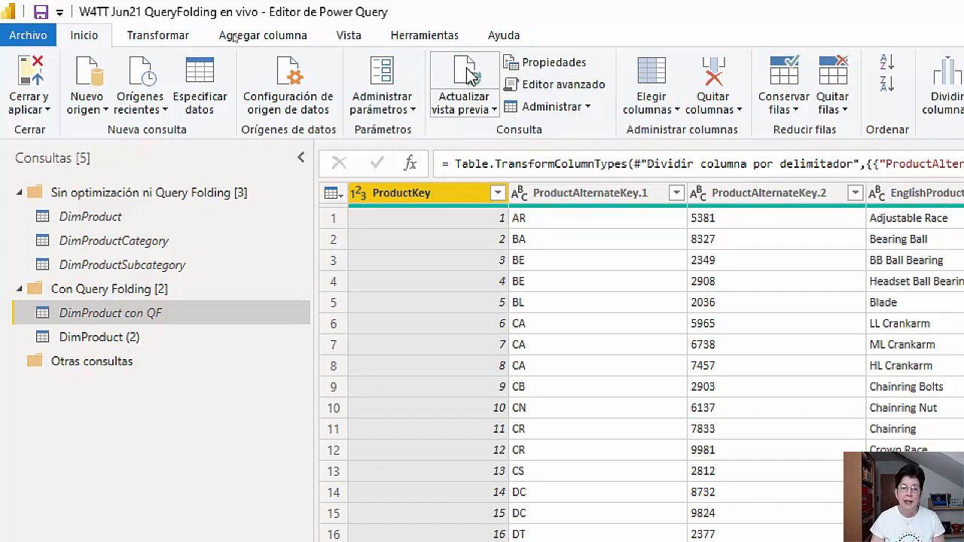
Stop the session diagnostics and rename the generated aggregated diagnostics query as Con Query Folding
{"action": "left_click", "coordinate": [422, 42]}
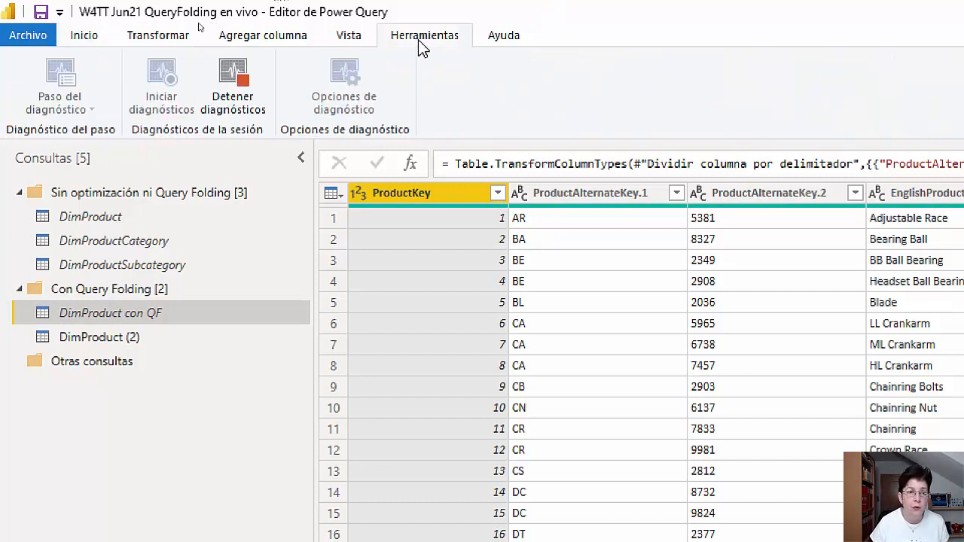
{"action": "left_click", "coordinate": [230, 80]}
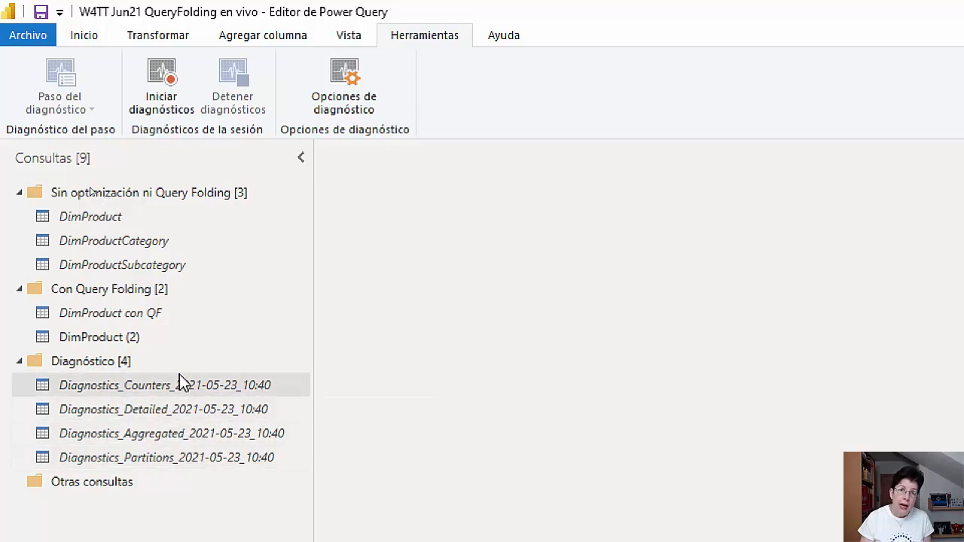
{"action": "left_click", "coordinate": [169, 443]}
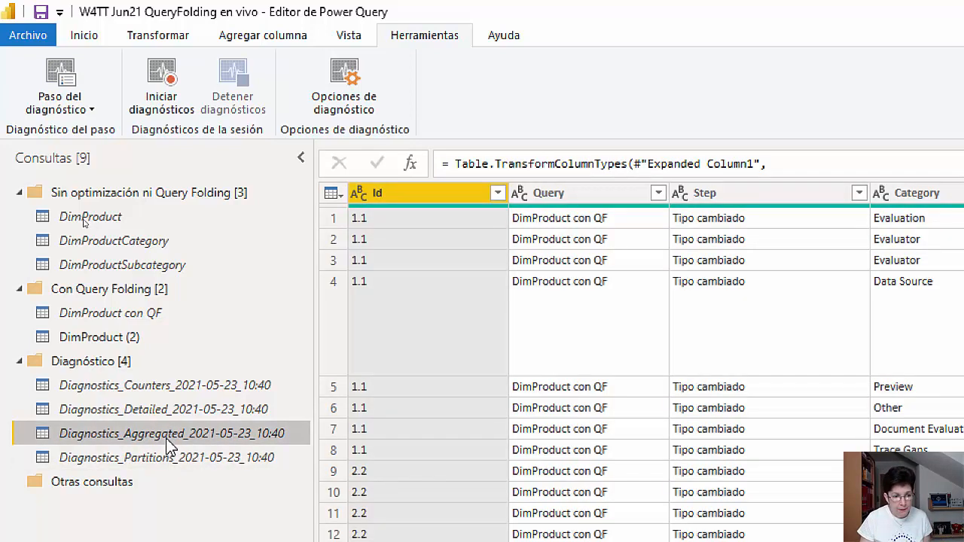
{"action": "double_click", "coordinate": [167, 440]}
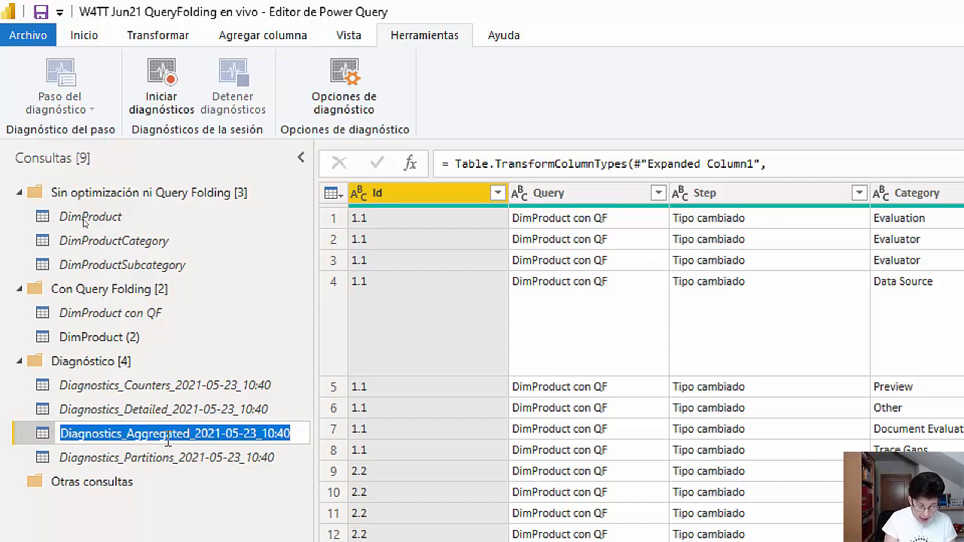
{"action": "type", "text": "Con"}
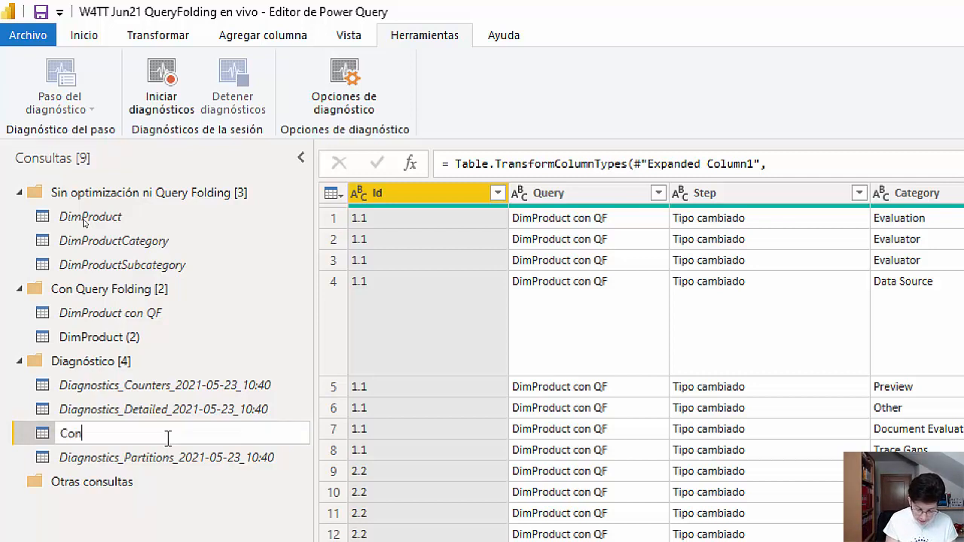
{"action": "type", "text": " Query "}
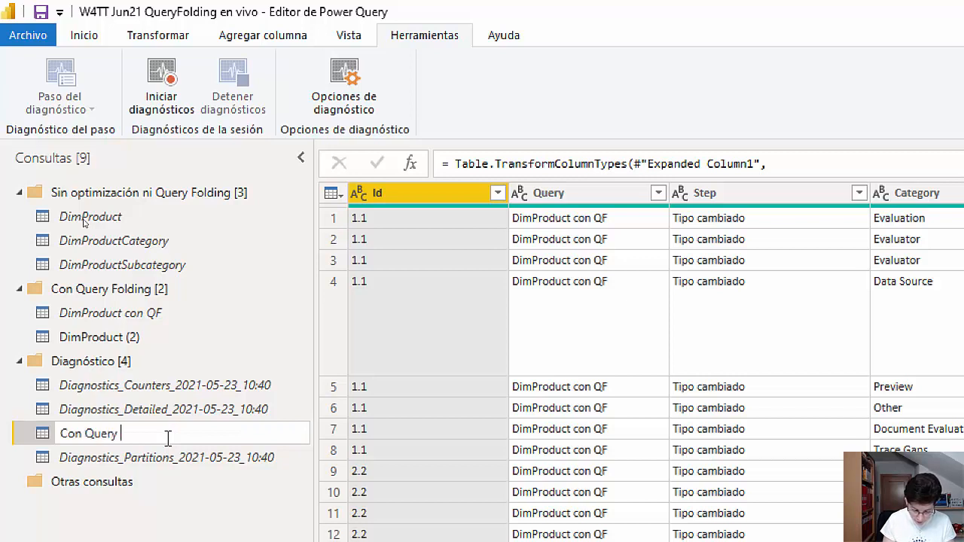
{"action": "type", "text": "Folding"}
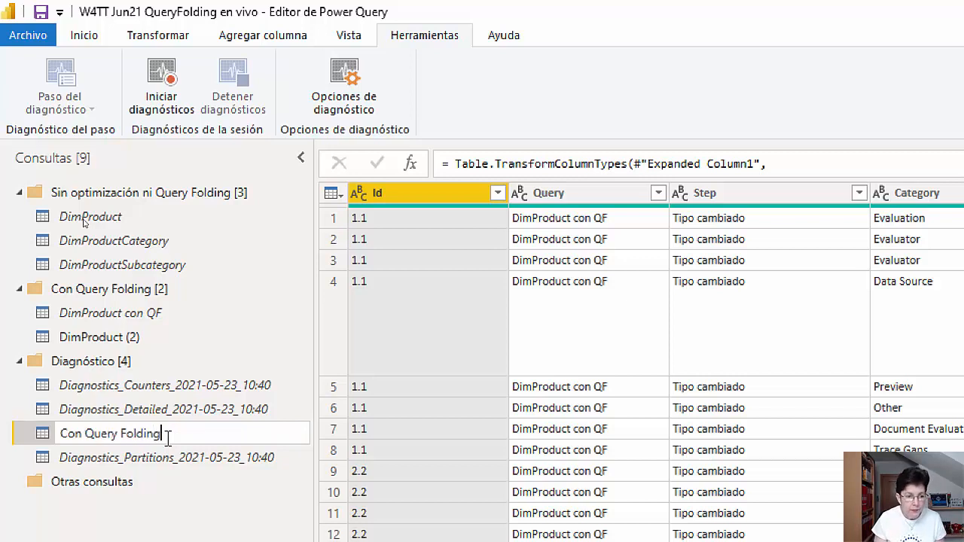
{"action": "key", "text": "Return"}
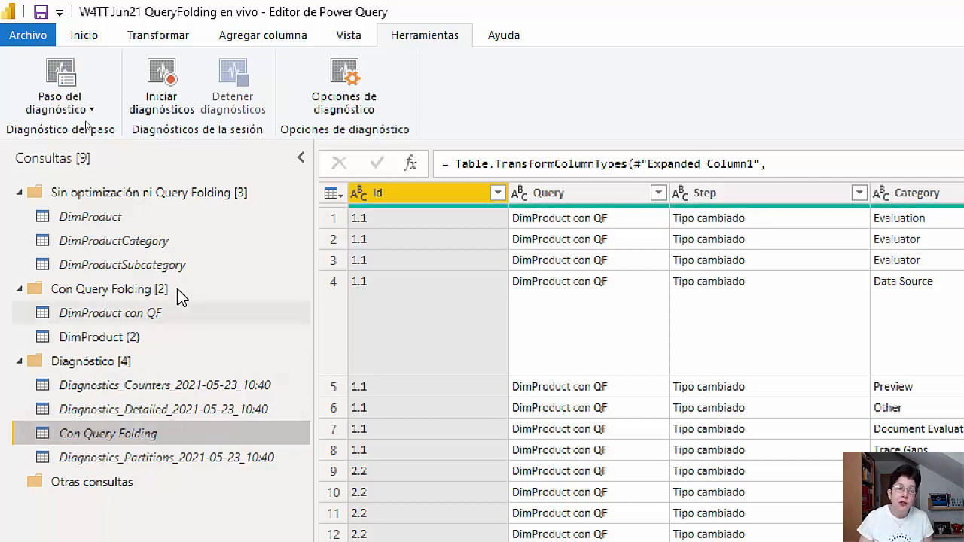
Record session diagnostics for a preview refresh of the unoptimized DimProduct query, from starting the trace to stopping it
{"action": "left_click", "coordinate": [128, 216]}
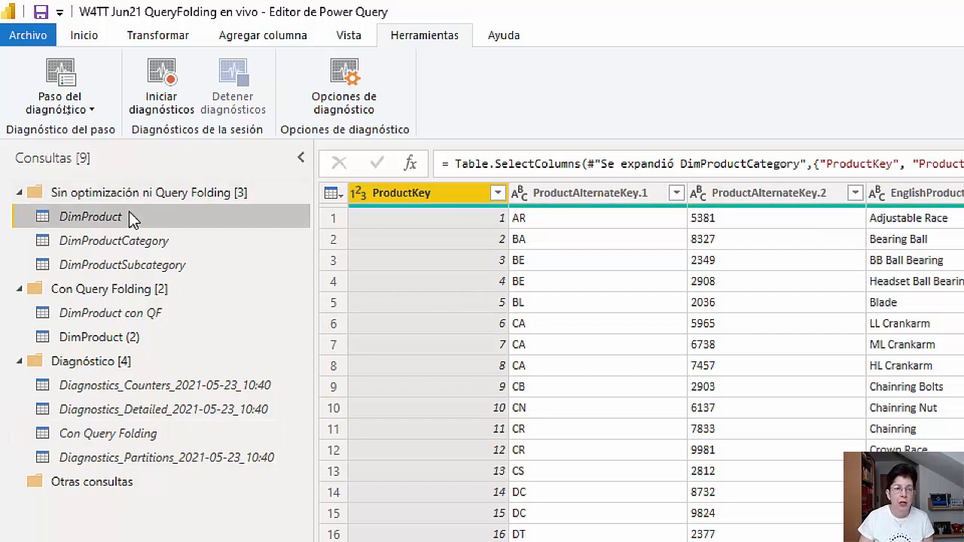
{"action": "left_click", "coordinate": [166, 79]}
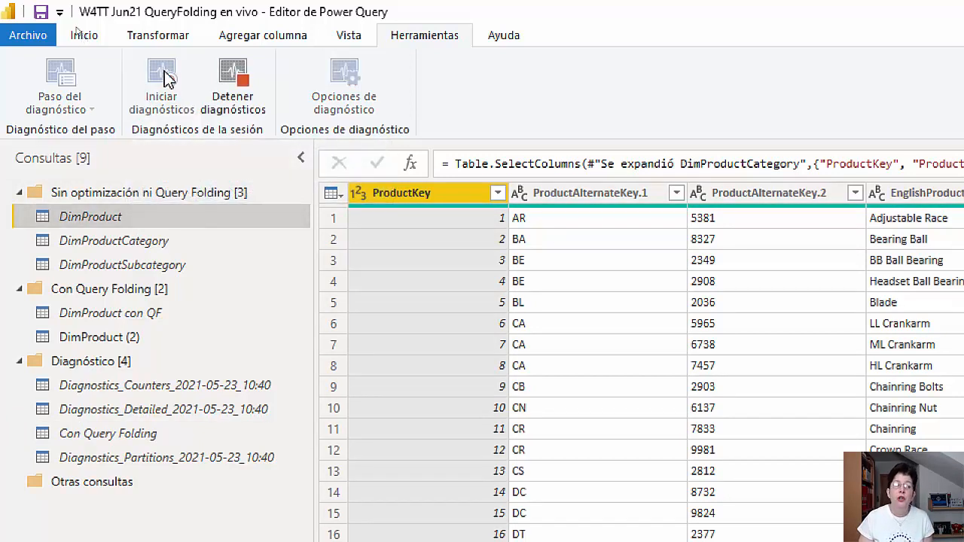
{"action": "left_click", "coordinate": [93, 36]}
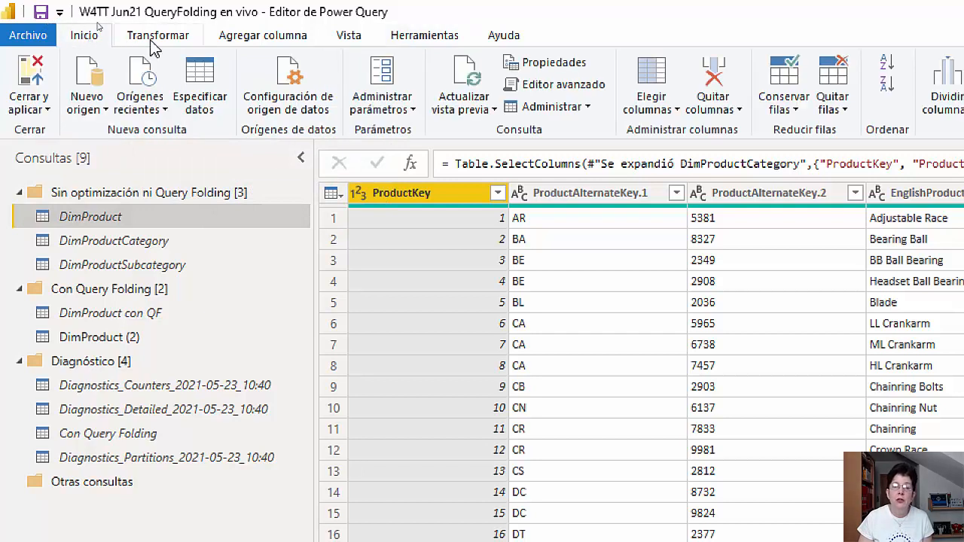
{"action": "left_click", "coordinate": [472, 80]}
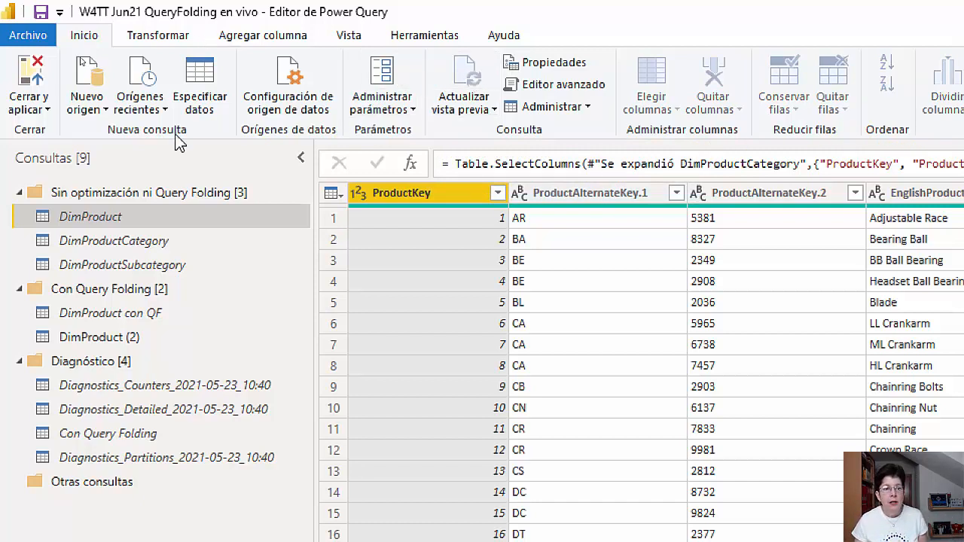
{"action": "left_click", "coordinate": [437, 39]}
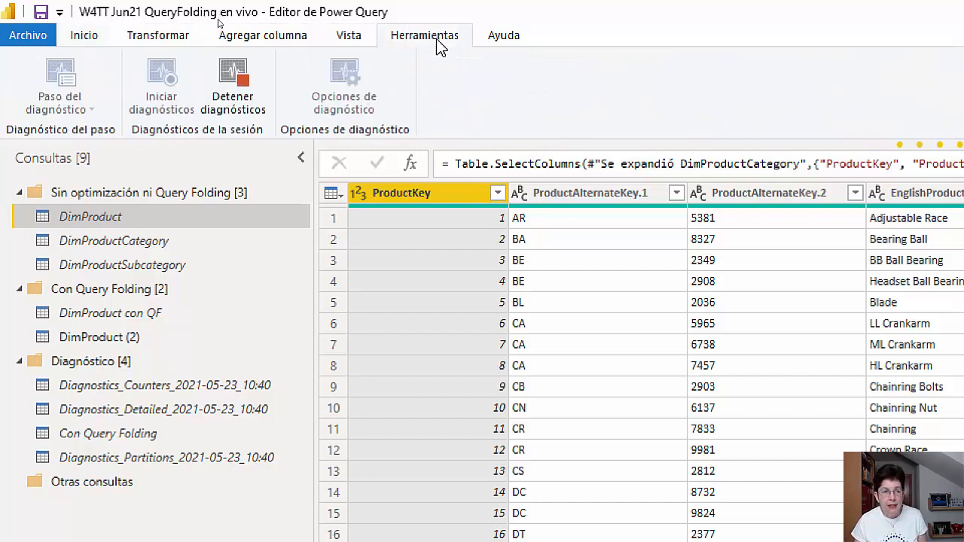
{"action": "left_click", "coordinate": [232, 90]}
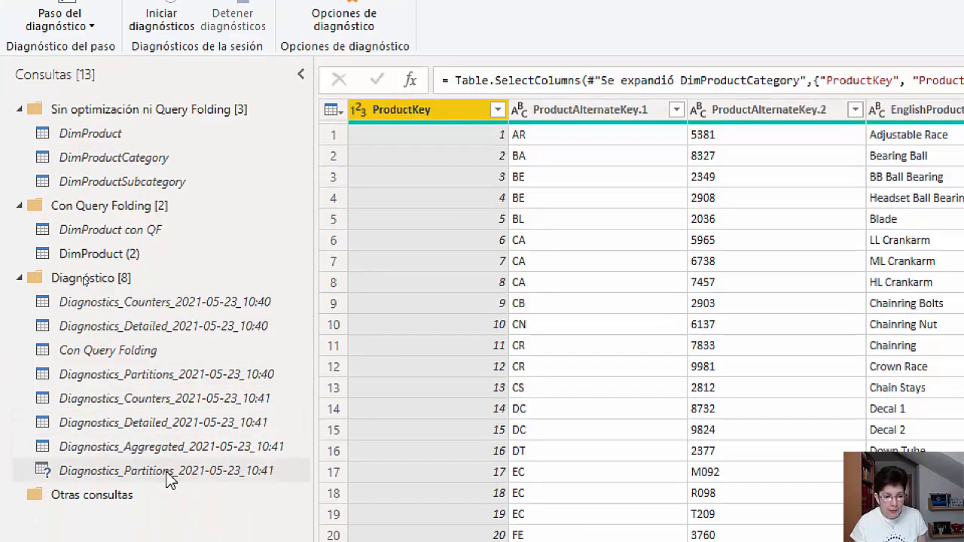
Rename the aggregated diagnostics query from the DimProduct refresh as Sin Query Folding
{"action": "left_click", "coordinate": [151, 449]}
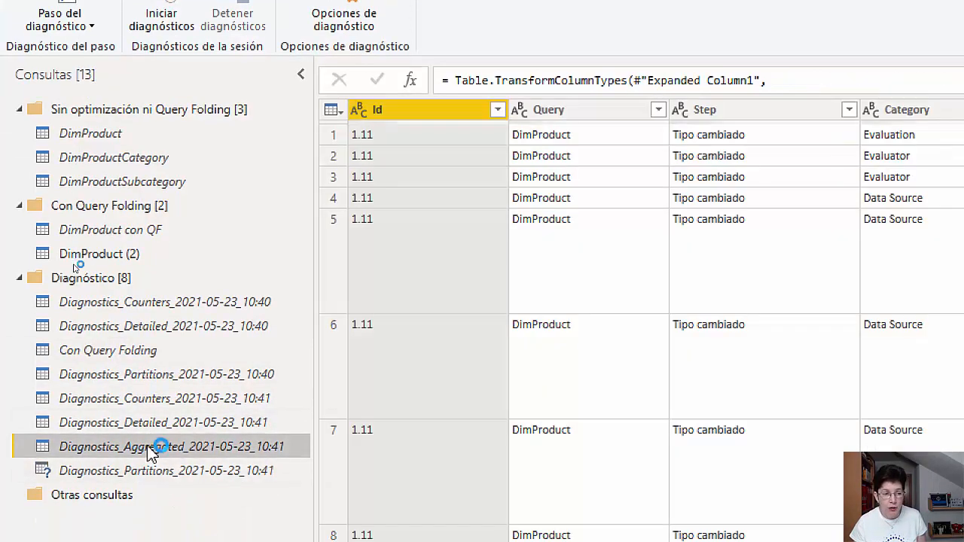
{"action": "double_click", "coordinate": [149, 447]}
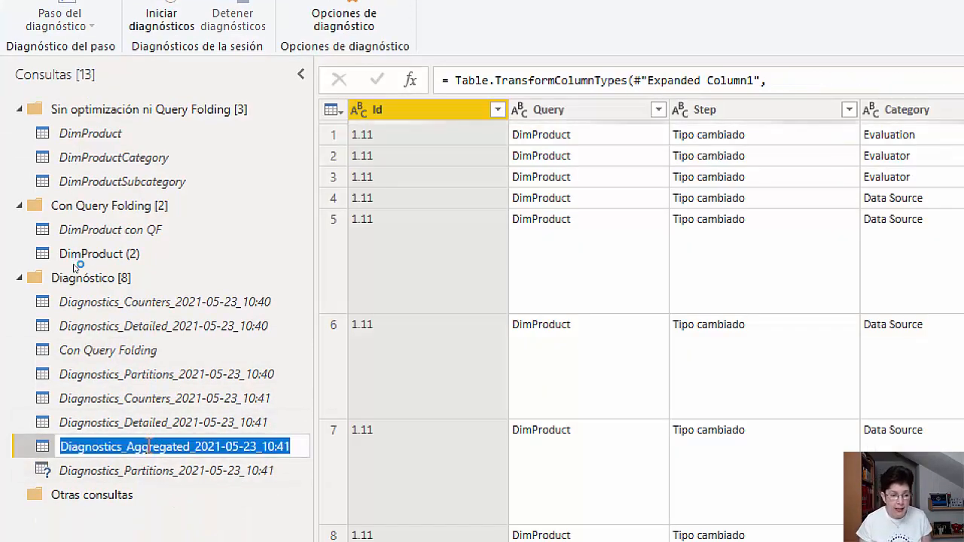
{"action": "type", "text": "S"}
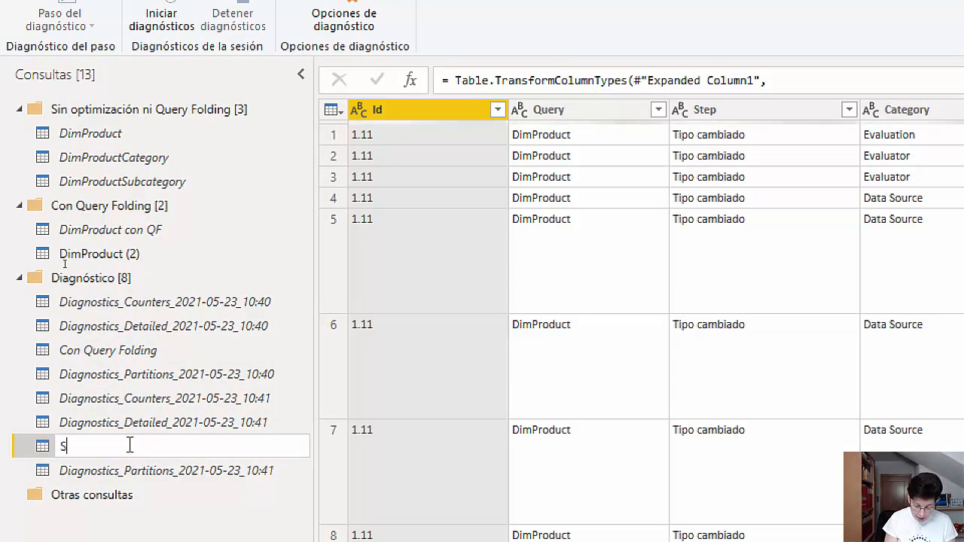
{"action": "type", "text": "in Quer"}
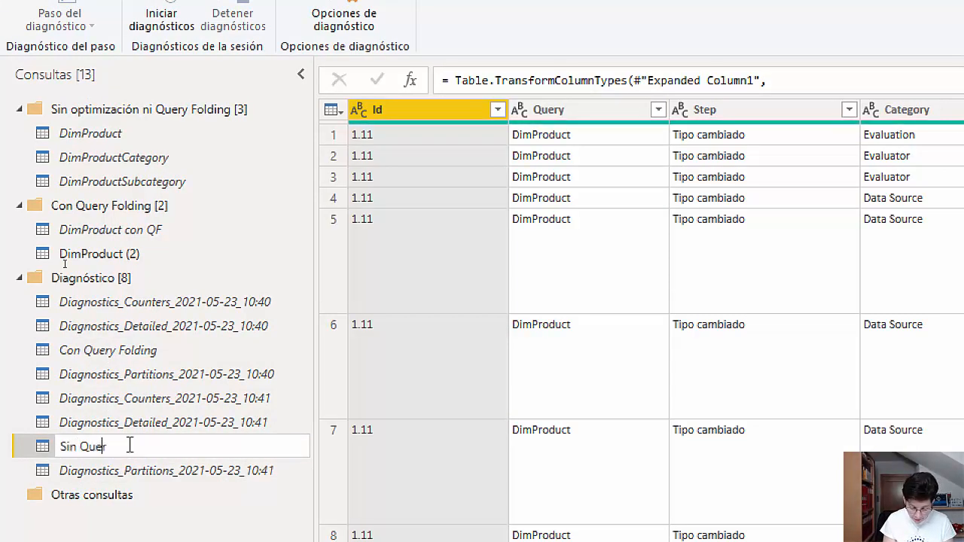
{"action": "type", "text": "y Fold"}
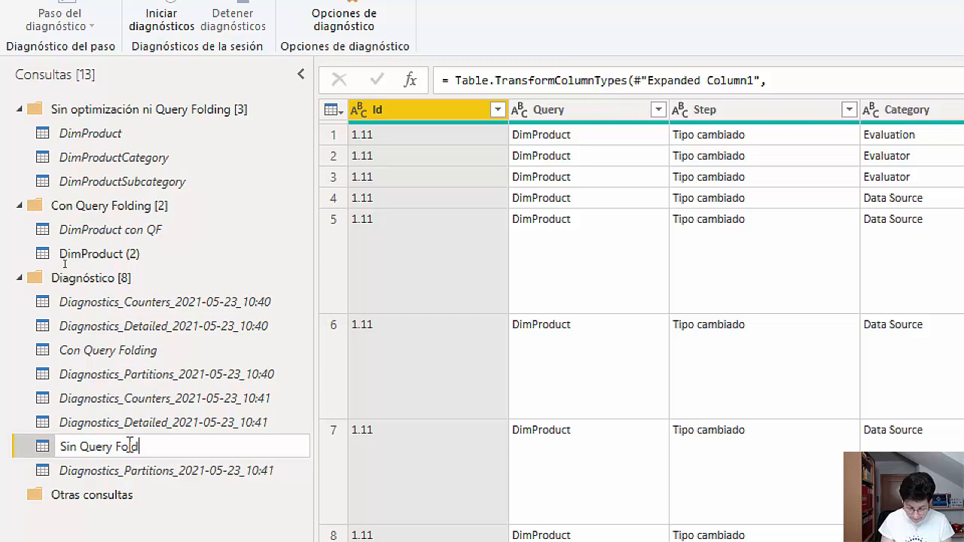
{"action": "type", "text": "ing"}
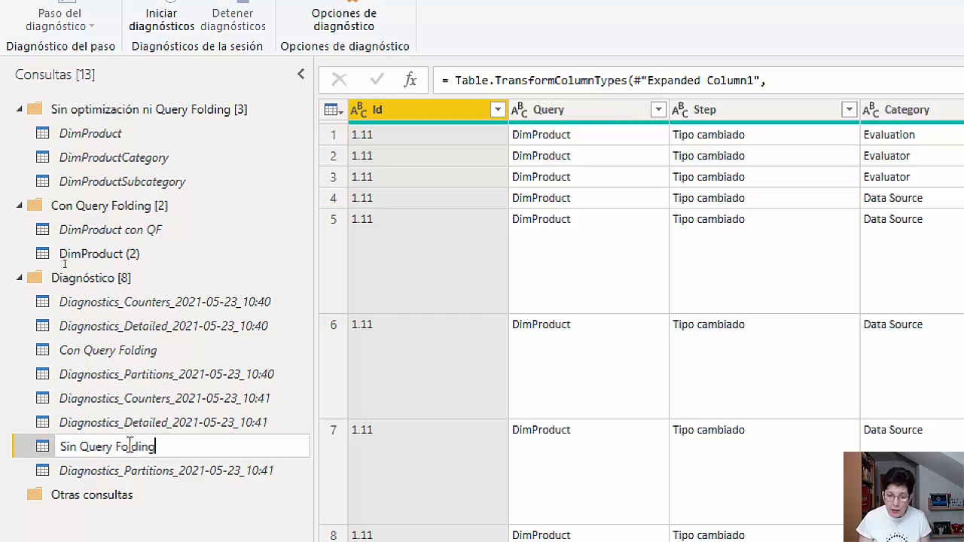
{"action": "key", "text": "Return"}
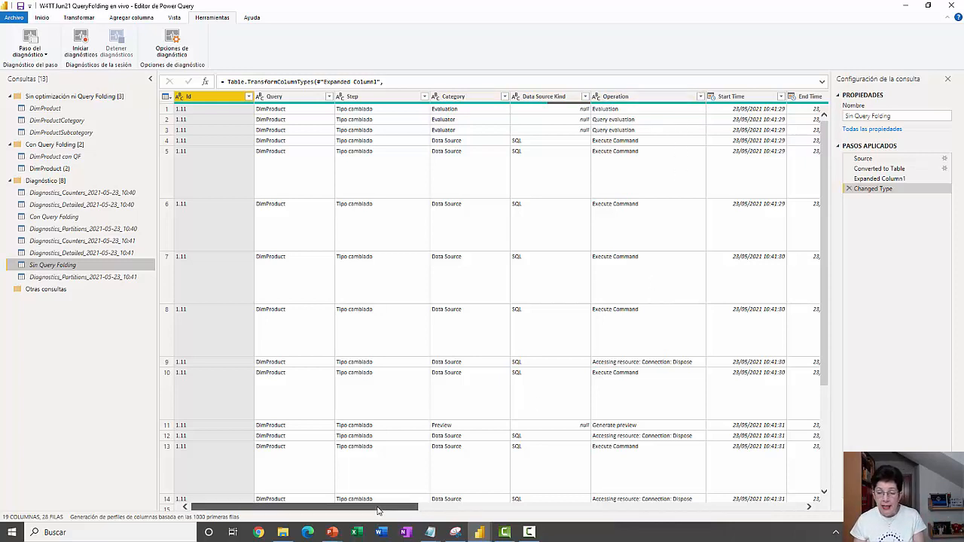
Examine the exclusive durations and data source queries recorded in the Sin Query Folding diagnostics
{"action": "left_click_drag", "start_coordinate": [378, 511], "coordinate": [566, 500]}
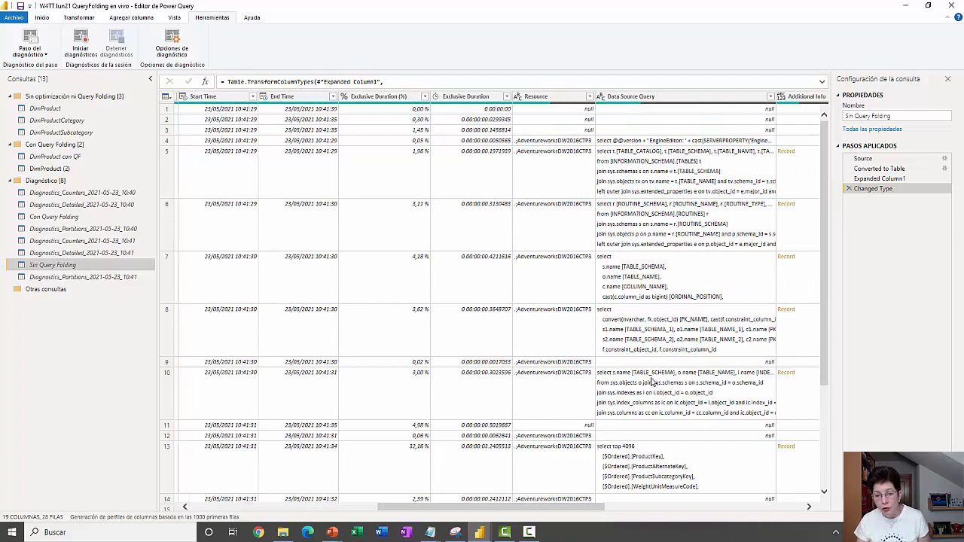
{"action": "left_click_drag", "start_coordinate": [581, 507], "coordinate": [629, 501]}
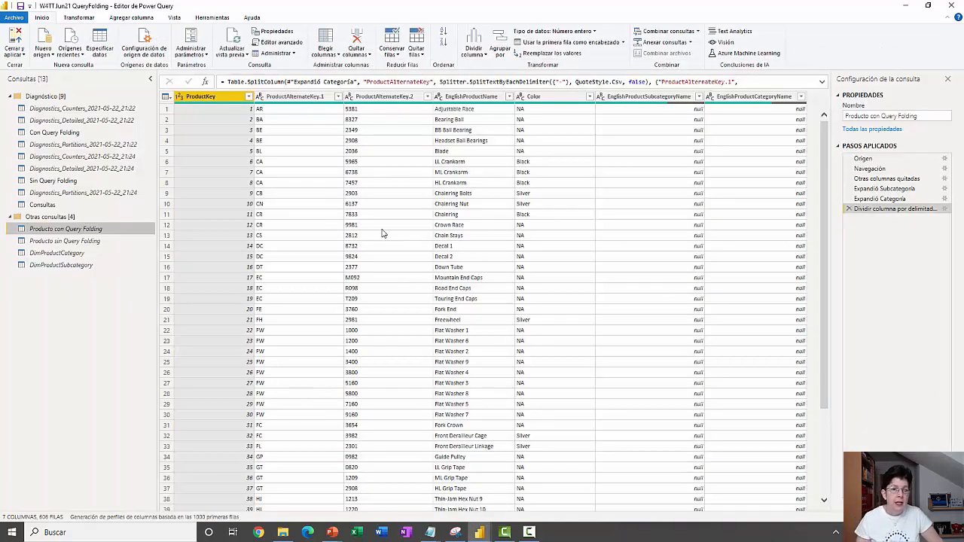
In the W4TT Jun21 QueryFolding file, review the Con Query Folding and Sin Query Folding diagnostics, the appended Consultas query and the append options
{"action": "left_click", "coordinate": [95, 134]}
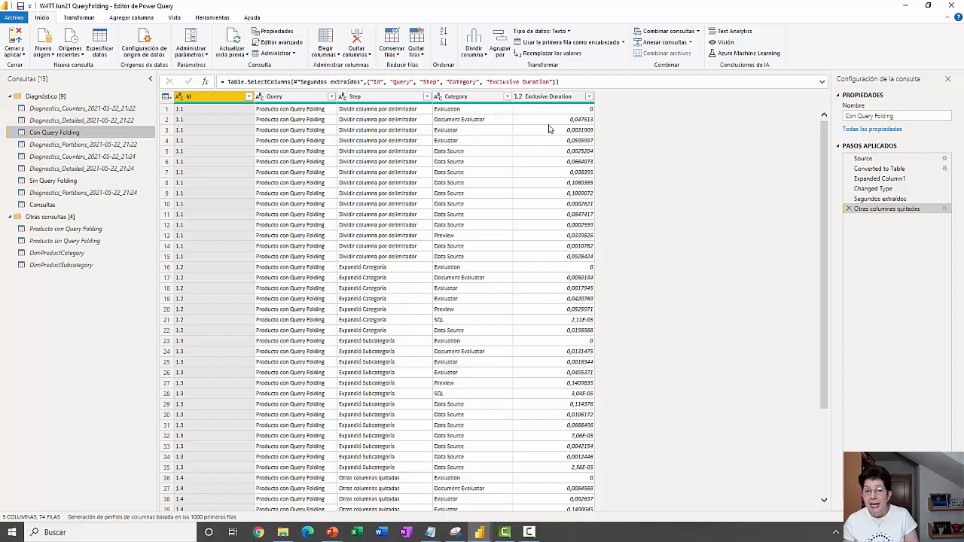
{"action": "left_click", "coordinate": [555, 98]}
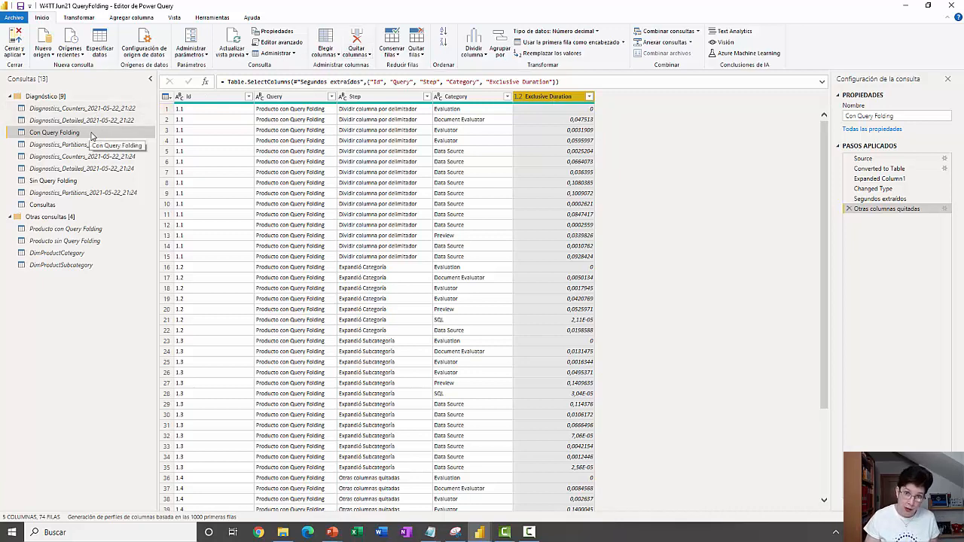
{"action": "left_click", "coordinate": [96, 183]}
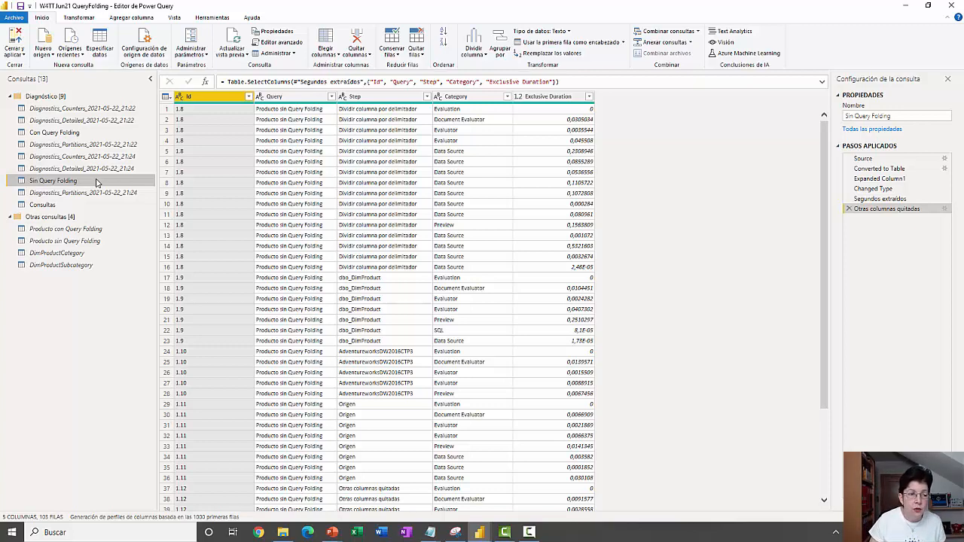
{"action": "left_click", "coordinate": [82, 208]}
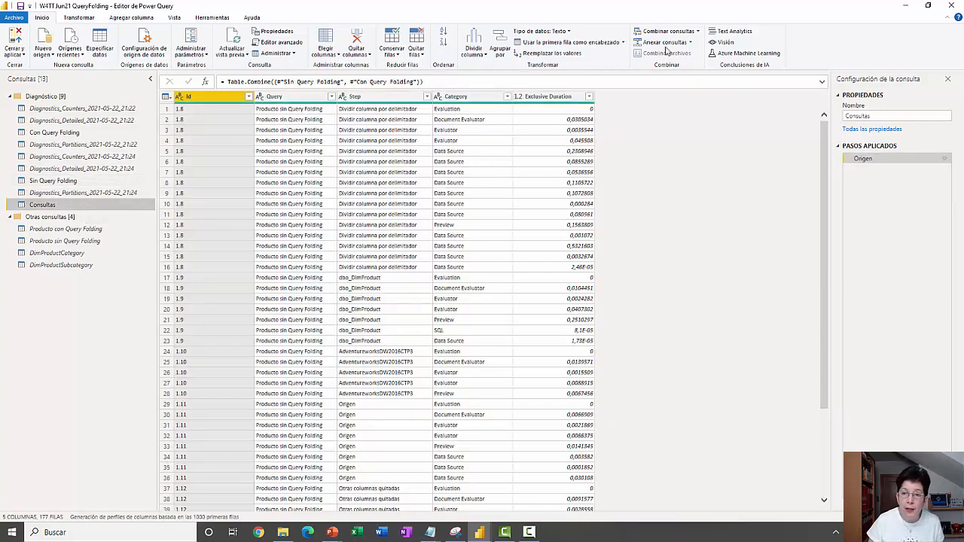
{"action": "left_click", "coordinate": [690, 43]}
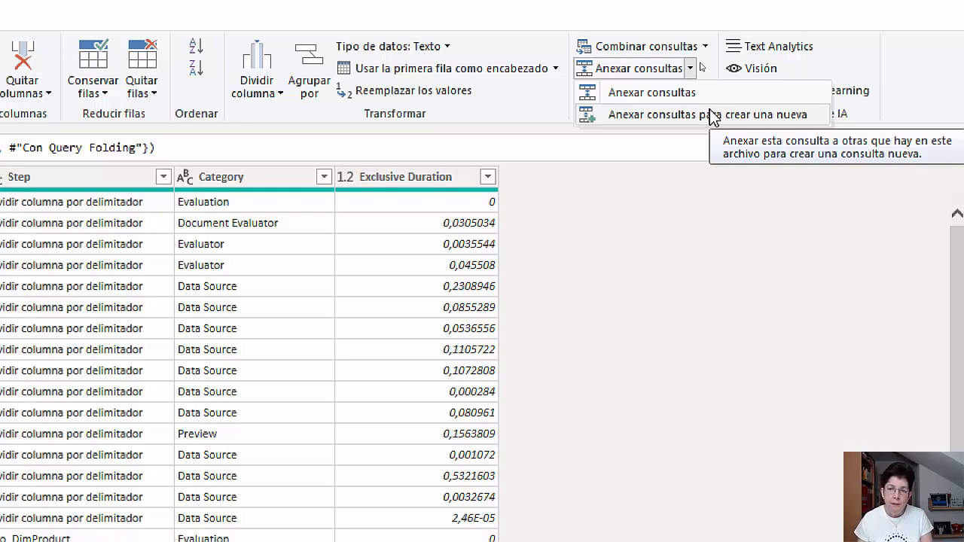
{"action": "left_click", "coordinate": [677, 247]}
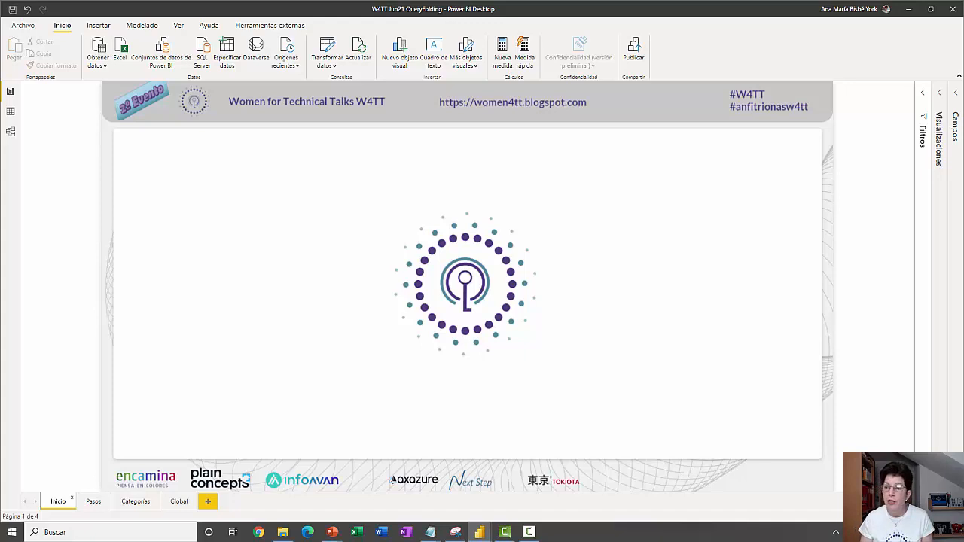
Switch to the Power BI Desktop report and expand the fields list to review the loaded tables, including Consultas
{"action": "left_click", "coordinate": [957, 93]}
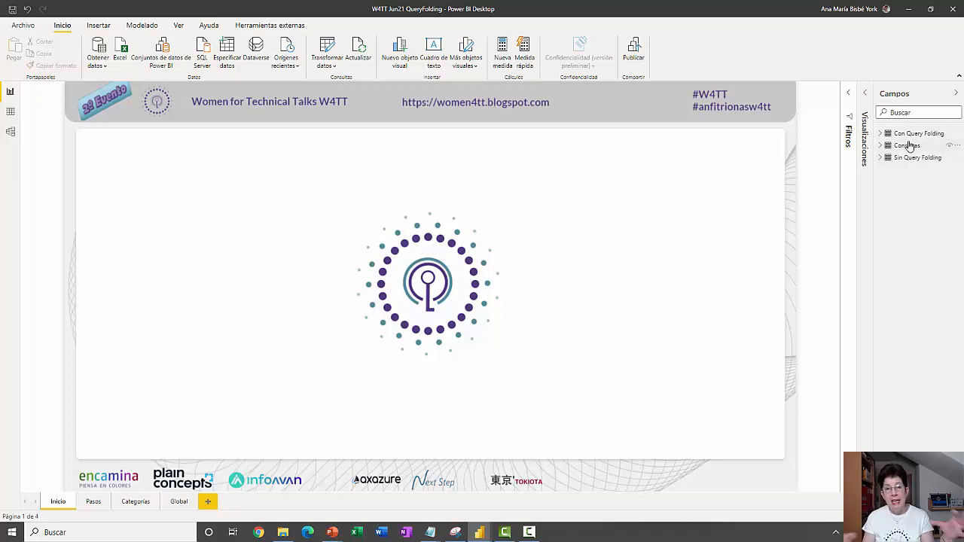
{"action": "mouse_move", "coordinate": [909, 145]}
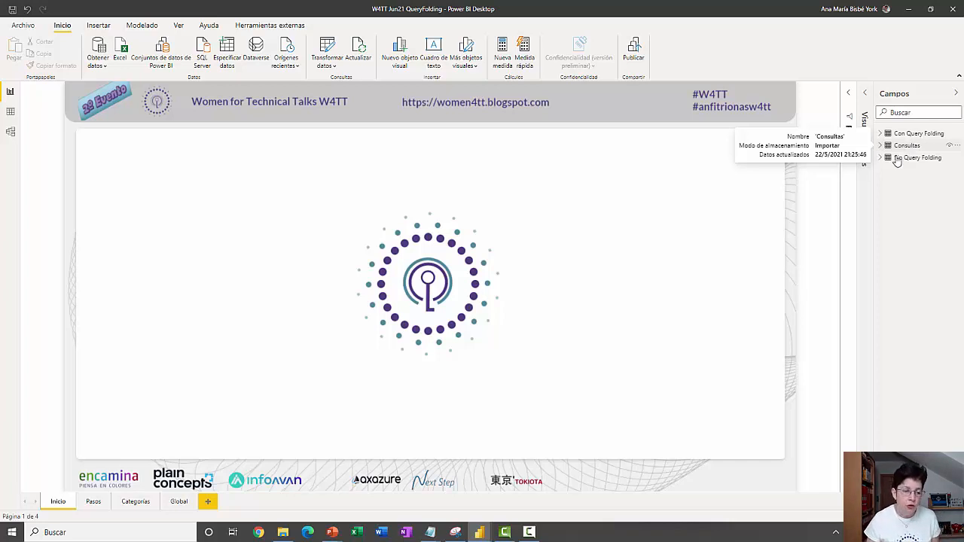
On the Pasos page, mark both queries' total durations with arrows and box the Combinó Categoría and Combinó Subcategoría durations without folding
{"action": "left_click", "coordinate": [92, 503]}
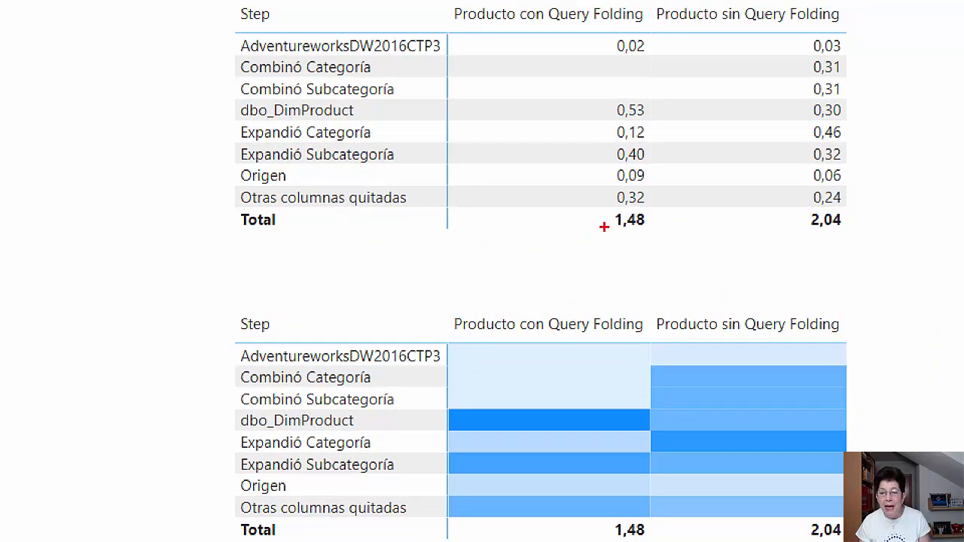
{"action": "left_click_drag", "start_coordinate": [604, 226], "coordinate": [524, 271]}
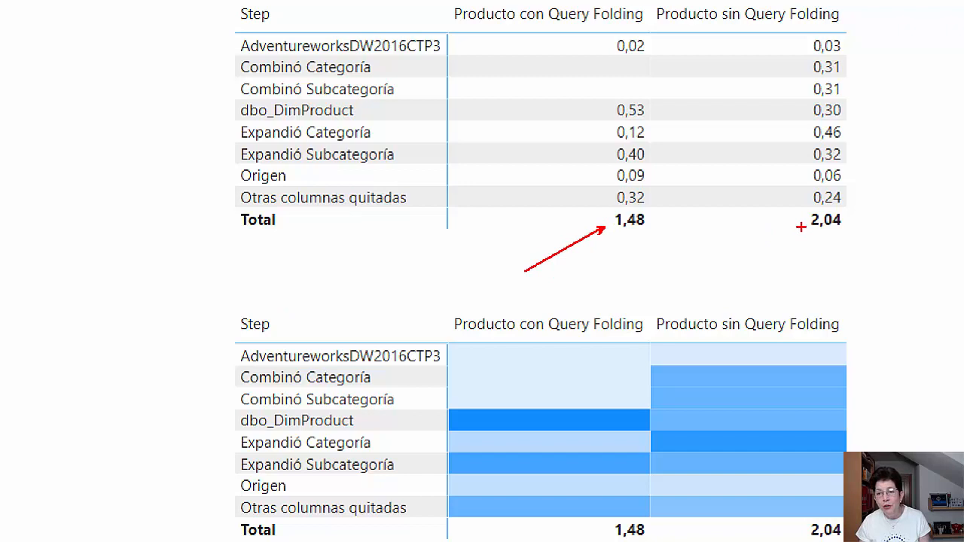
{"action": "left_click_drag", "start_coordinate": [801, 226], "coordinate": [768, 250]}
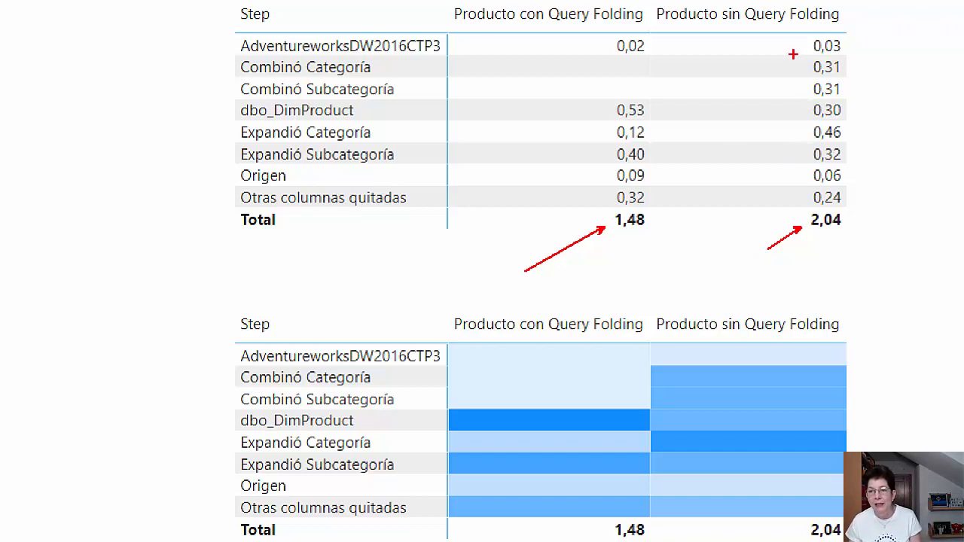
{"action": "mouse_move", "coordinate": [801, 54]}
{"action": "left_mouse_down"}
{"action": "mouse_move", "coordinate": [840, 72]}
{"action": "mouse_move", "coordinate": [854, 99]}
{"action": "left_mouse_up"}
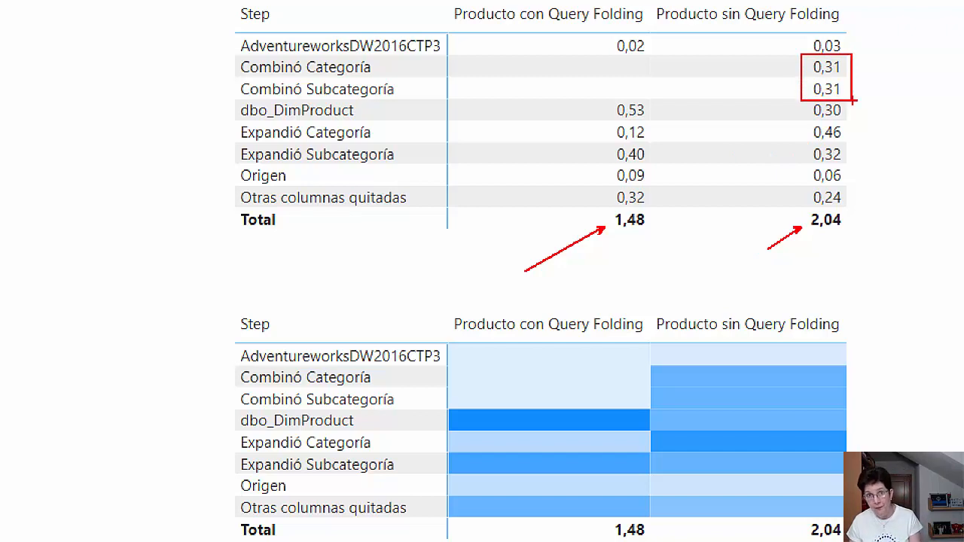
Review the color-coded step durations on the Pasos page and compare durations by category on the Categorías page
{"action": "key", "text": "Escape"}
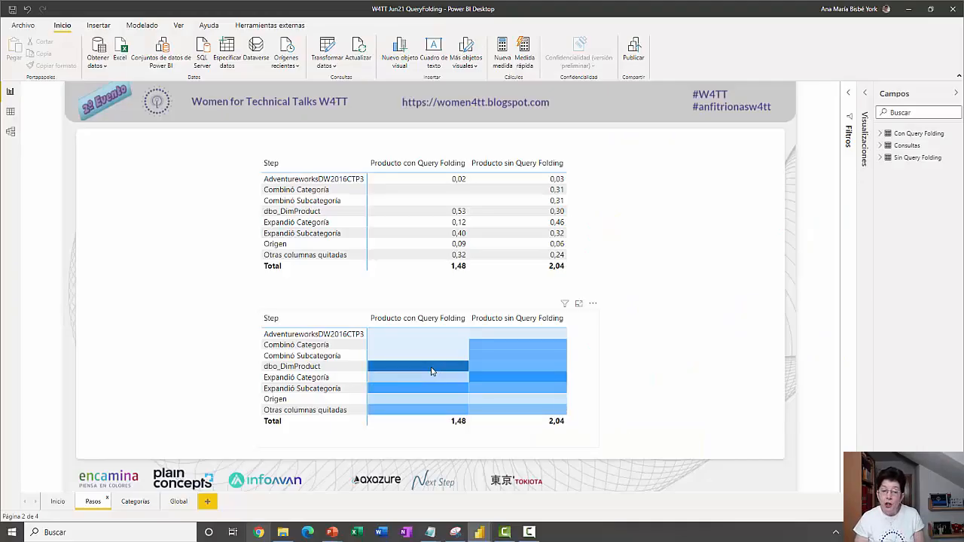
{"action": "mouse_move", "coordinate": [427, 371]}
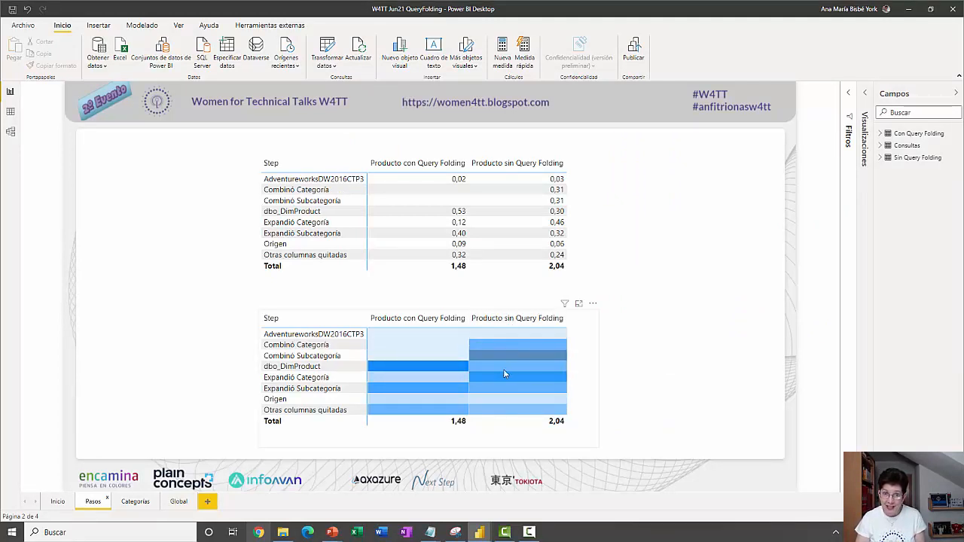
{"action": "mouse_move", "coordinate": [490, 417]}
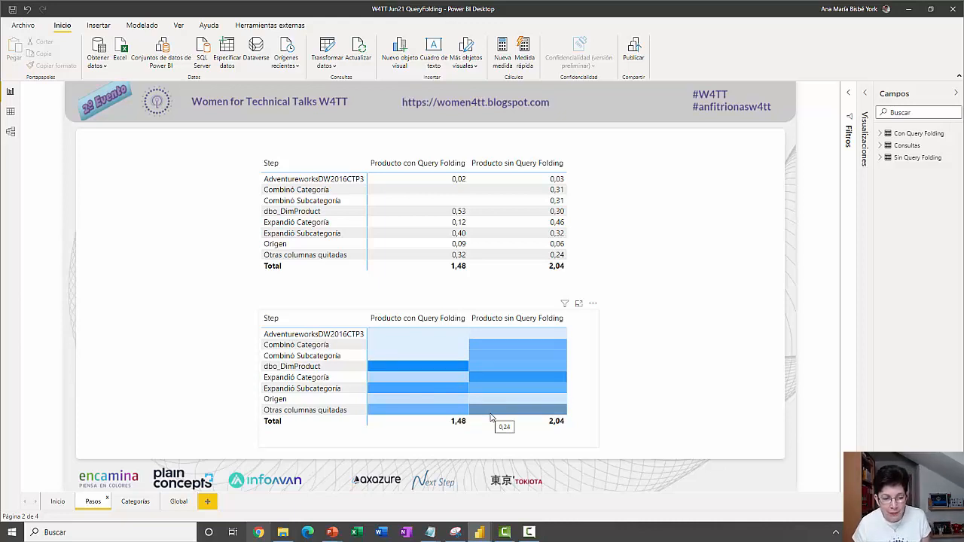
{"action": "left_click", "coordinate": [134, 502]}
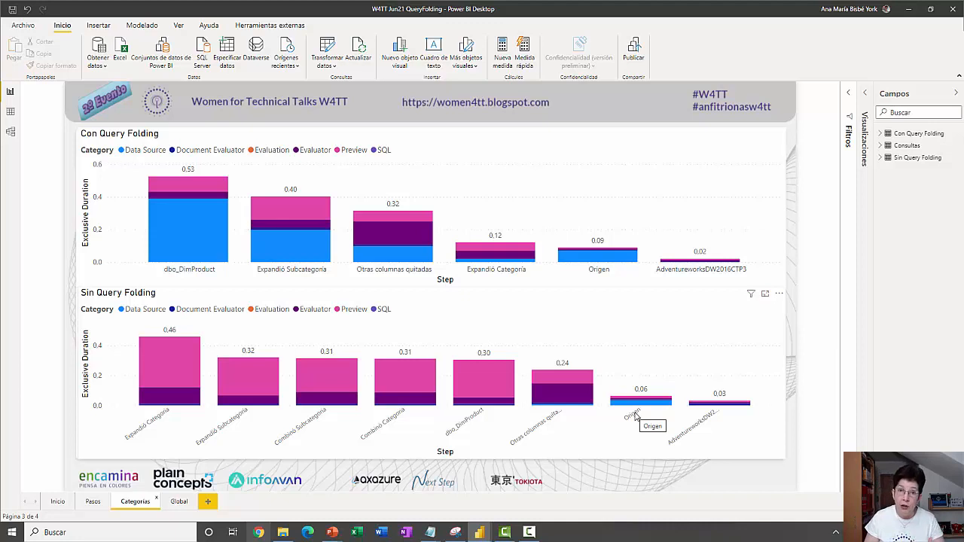
On the Global page, highlight the chart's Producto con Query Folding series, followed by the Producto sin Query Folding series
{"action": "left_click", "coordinate": [178, 502]}
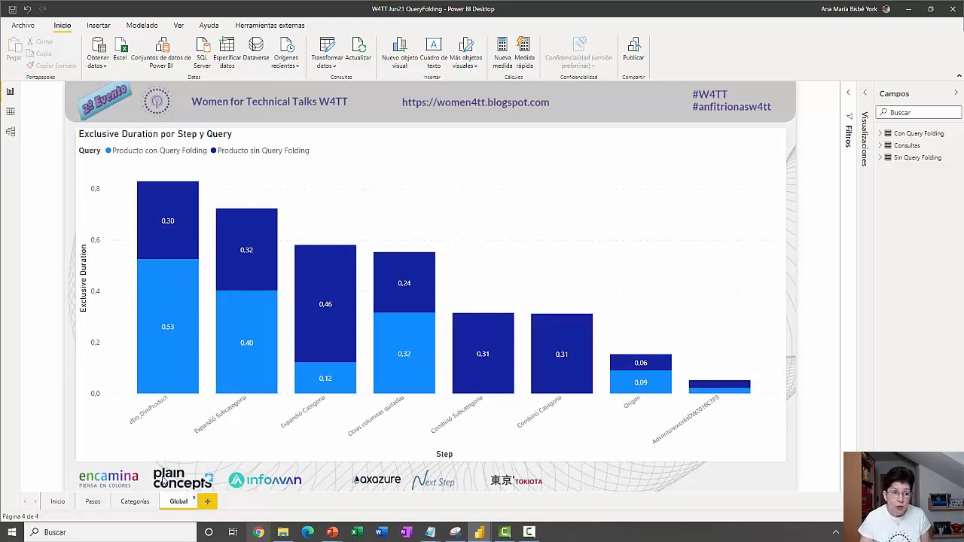
{"action": "left_click", "coordinate": [108, 151]}
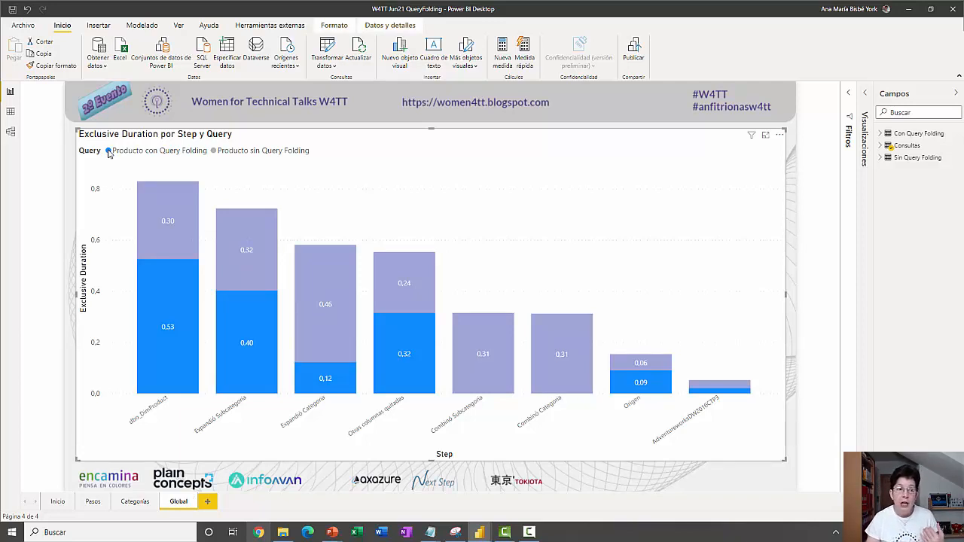
{"action": "left_click", "coordinate": [214, 153]}
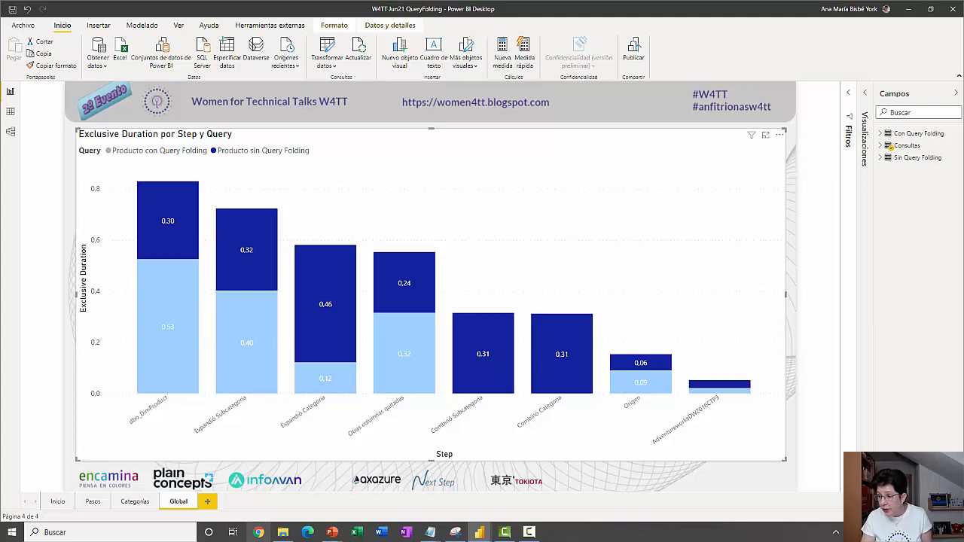
Switch to the Power Query Editor and check native query availability for the last step of Producto con Query Folding
{"action": "key", "text": "alt+Tab"}
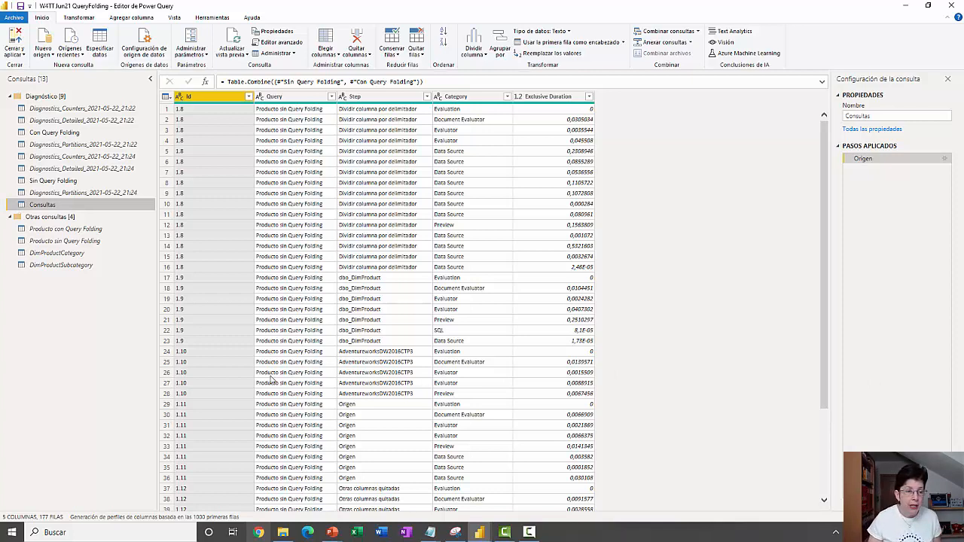
{"action": "left_click", "coordinate": [116, 232]}
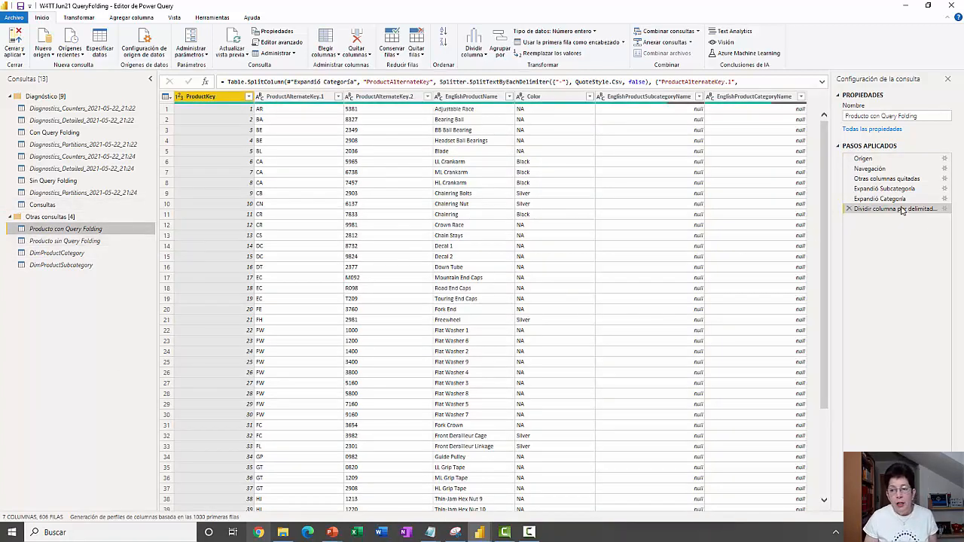
{"action": "right_click", "coordinate": [876, 212]}
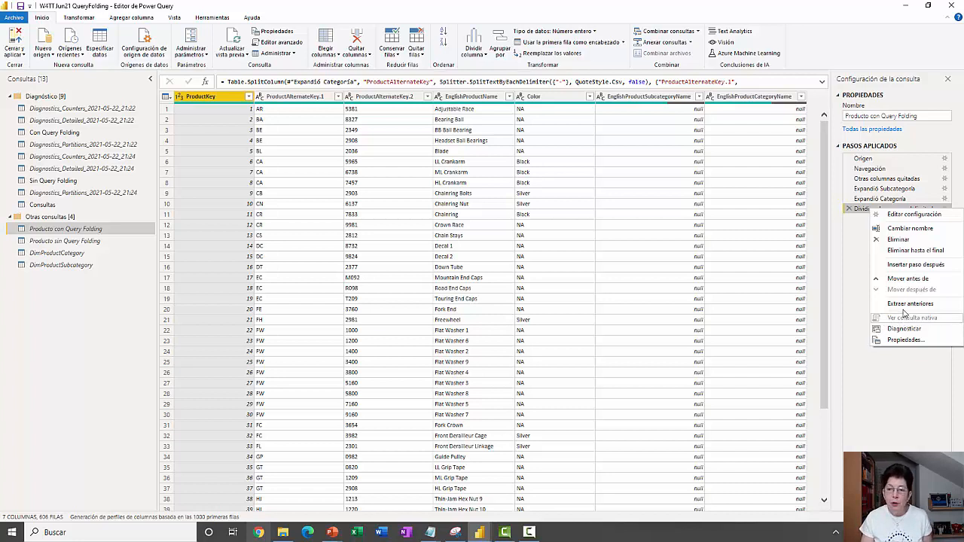
{"action": "left_click", "coordinate": [656, 116]}
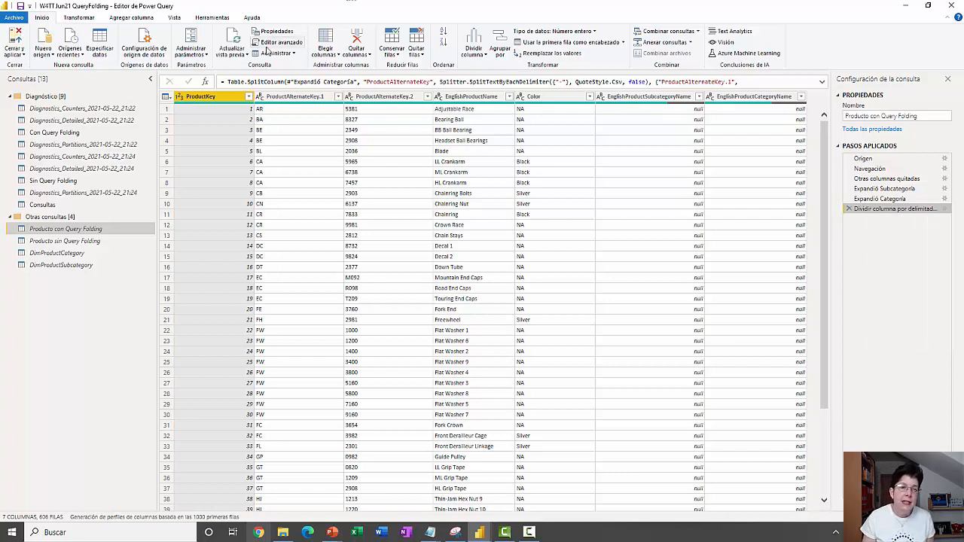
Add a custom step with the formula = Value.Metadata(#"Dividir columna por delimitador") and open its QueryFolding record
{"action": "left_click", "coordinate": [207, 82]}
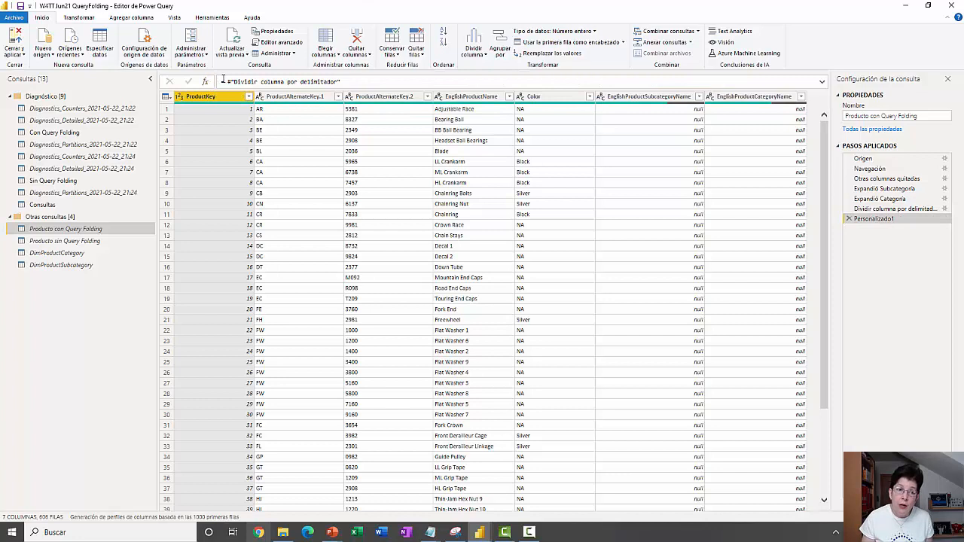
{"action": "left_click", "coordinate": [228, 81]}
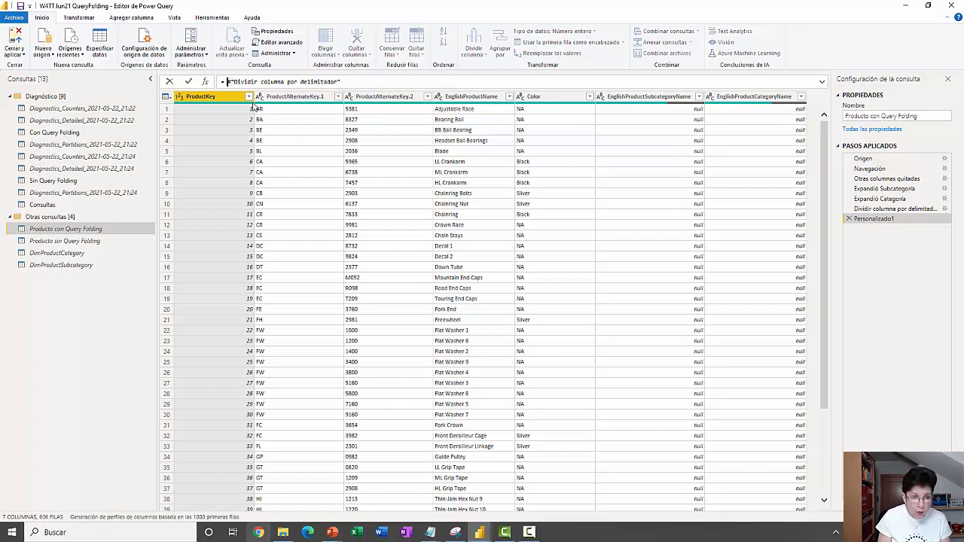
{"action": "type", "text": "V"}
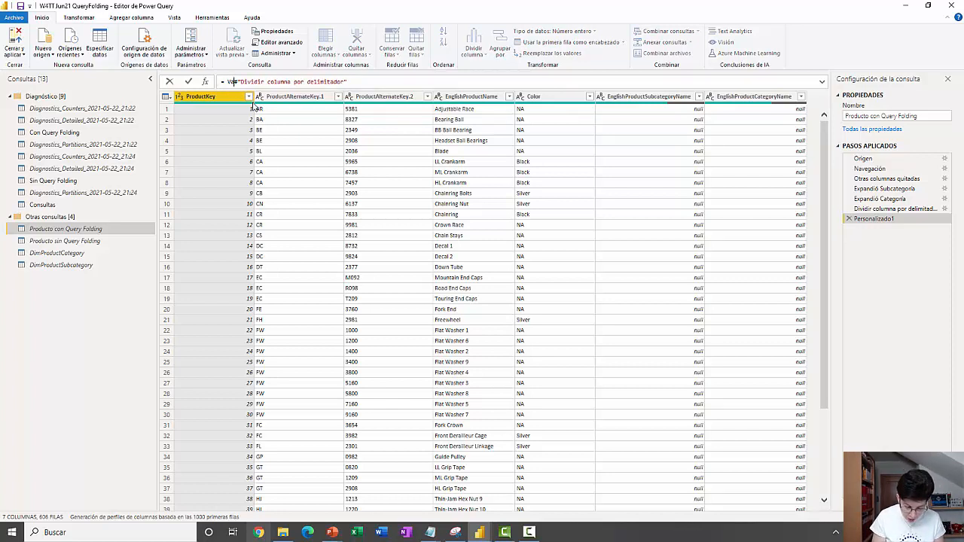
{"action": "type", "text": "alue."}
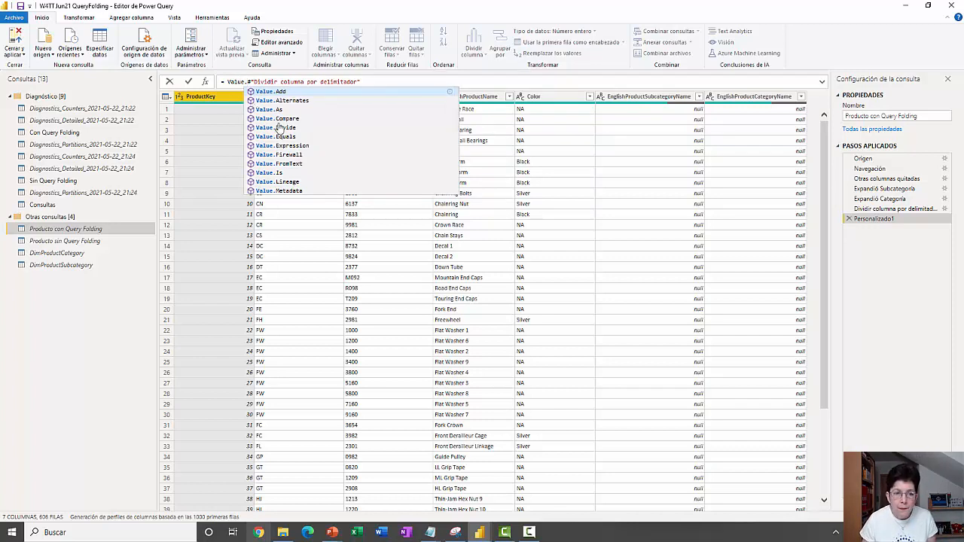
{"action": "left_click", "coordinate": [299, 192]}
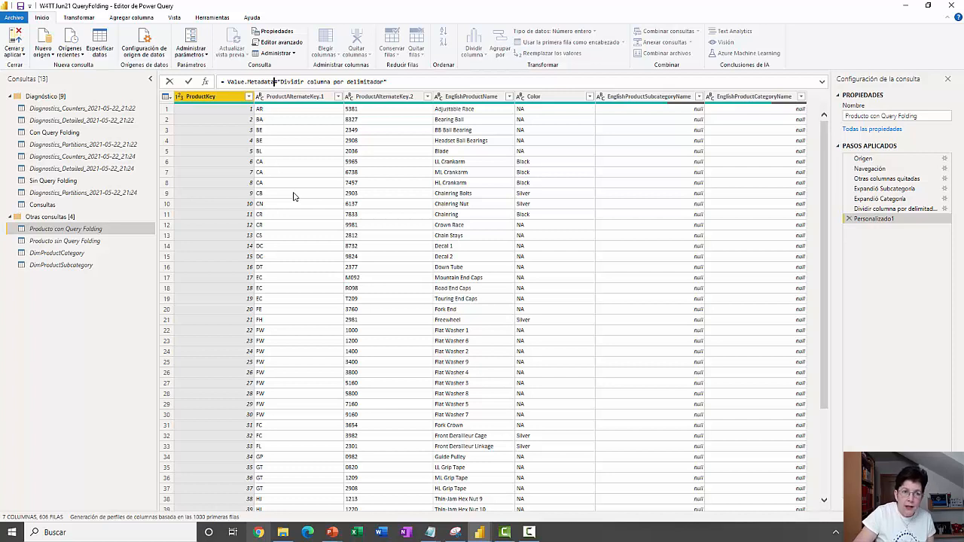
{"action": "type", "text": "("}
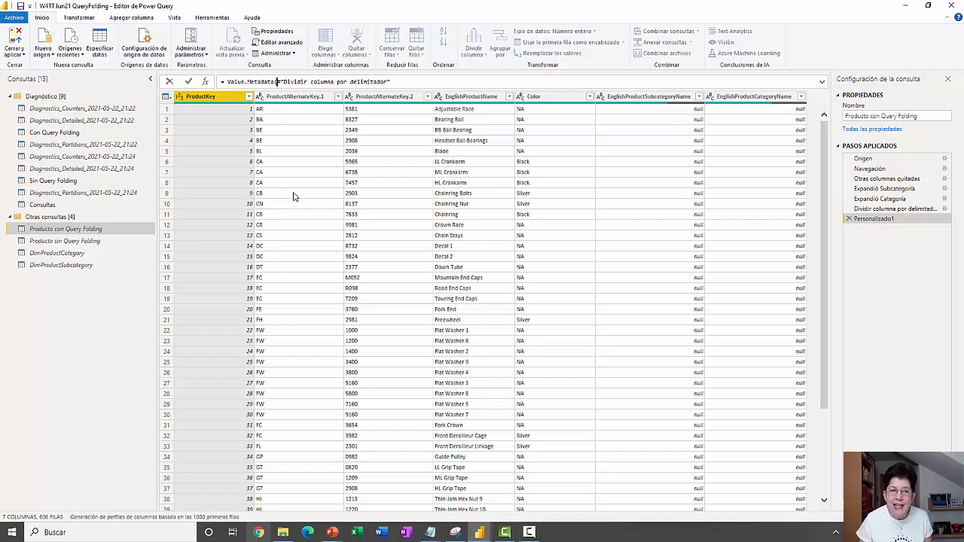
{"action": "left_click", "coordinate": [412, 81]}
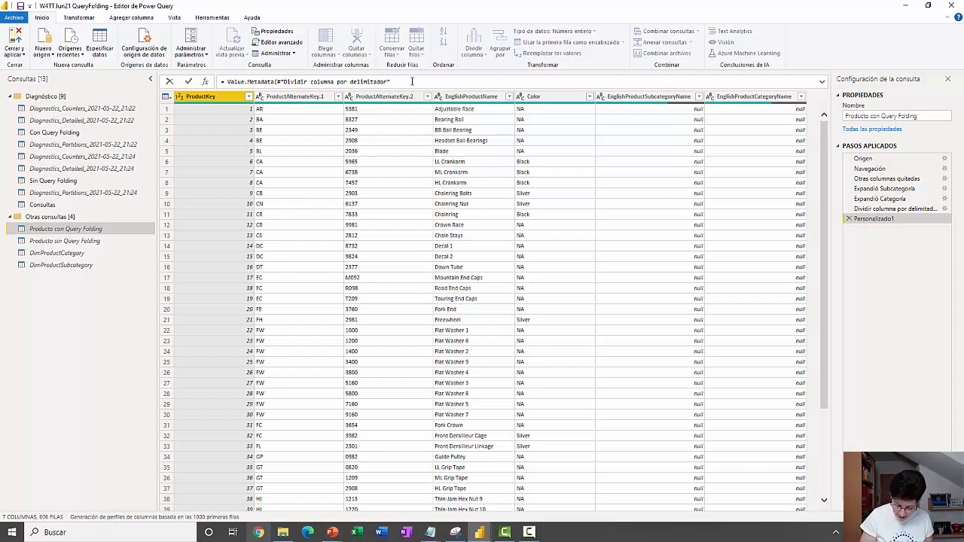
{"action": "type", "text": ")"}
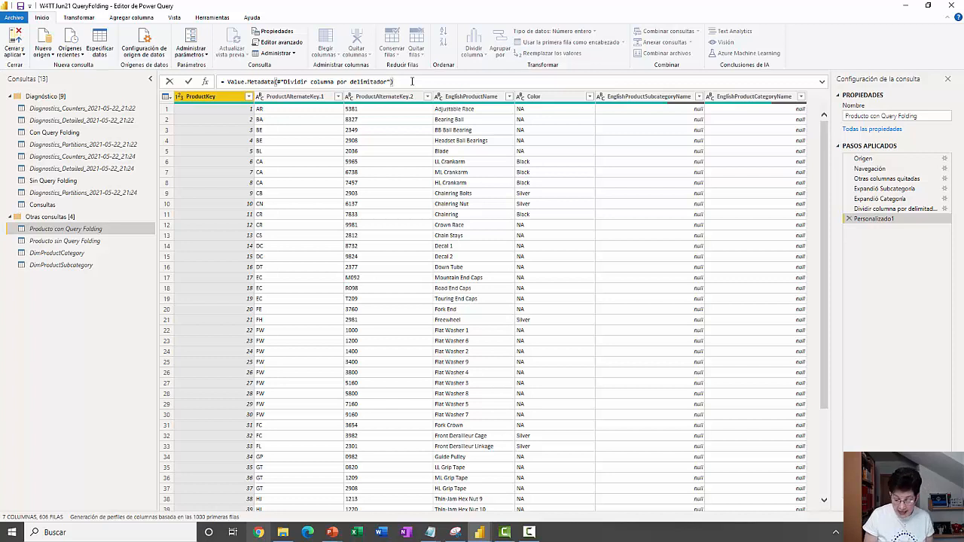
{"action": "key", "text": "Return"}
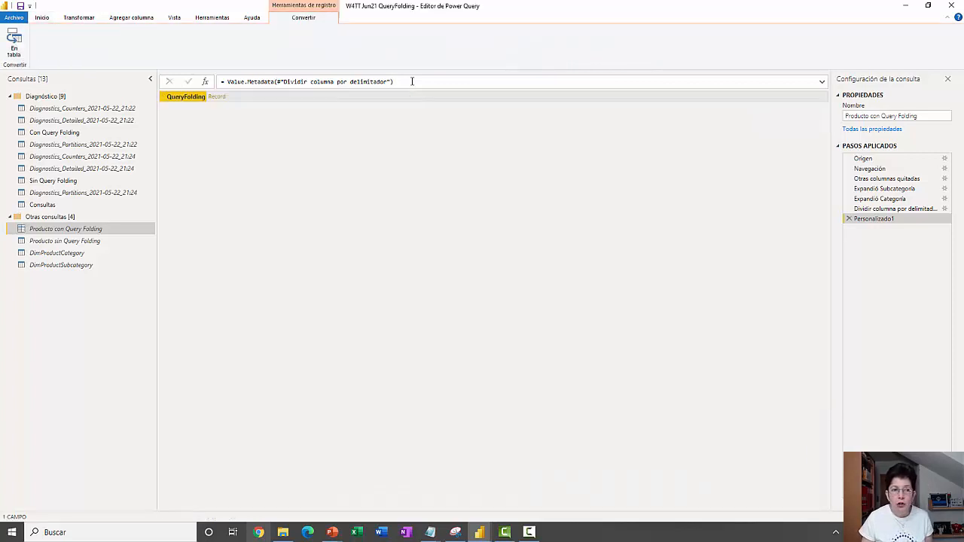
{"action": "left_click", "coordinate": [217, 98]}
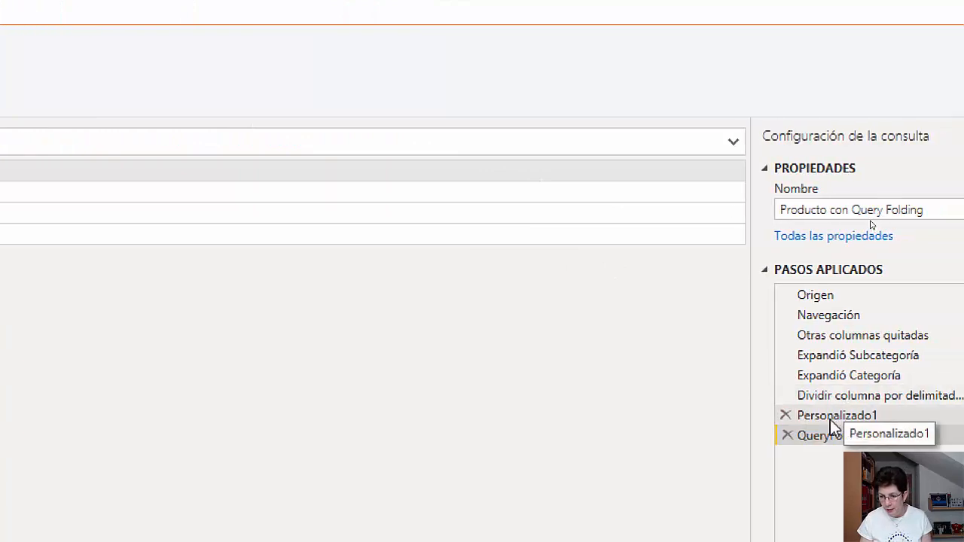
Delete the Personalizado1 step and every step after it from Producto con Query Folding
{"action": "left_click", "coordinate": [833, 419]}
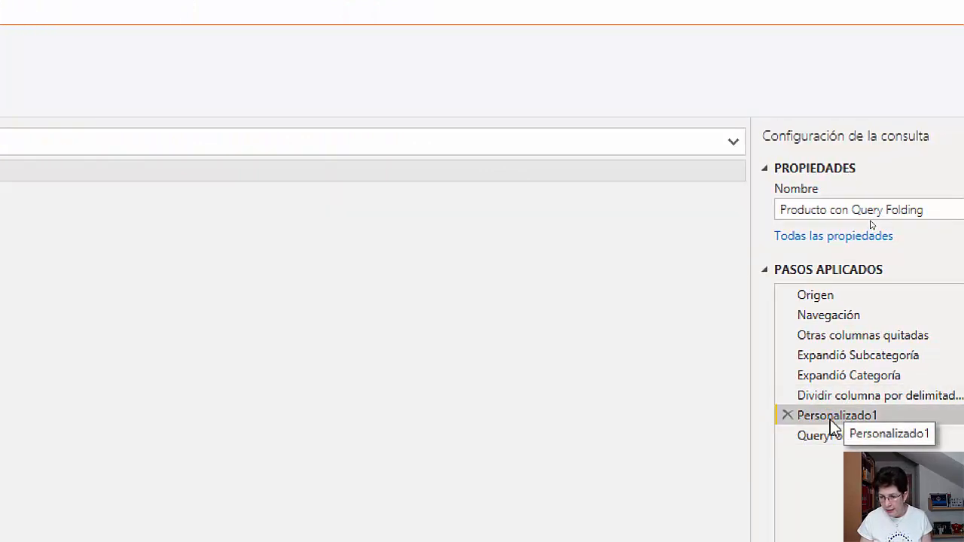
{"action": "right_click", "coordinate": [833, 419]}
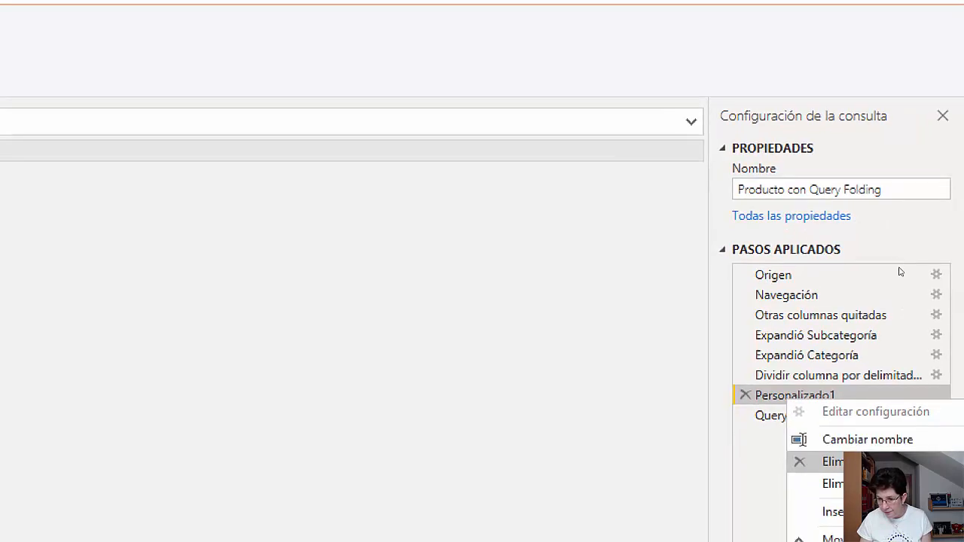
{"action": "left_click", "coordinate": [886, 503]}
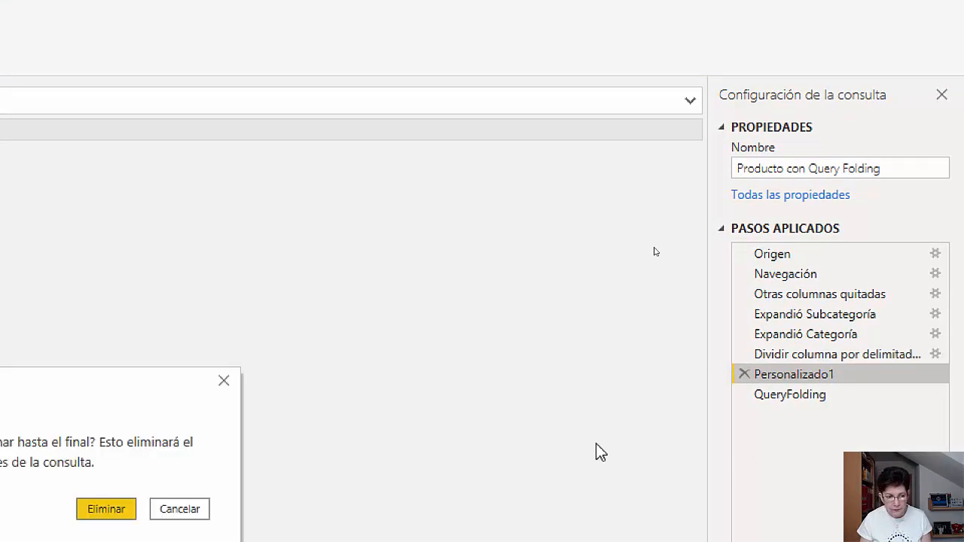
{"action": "left_click", "coordinate": [102, 507]}
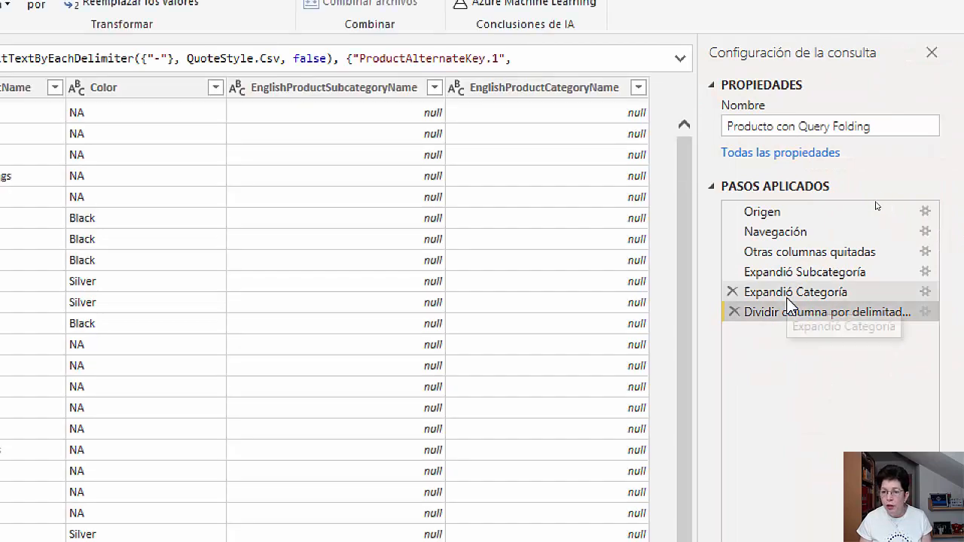
Insert a custom step directly after Expandió Categoría in Producto con Query Folding and start editing its formula
{"action": "left_click", "coordinate": [788, 296]}
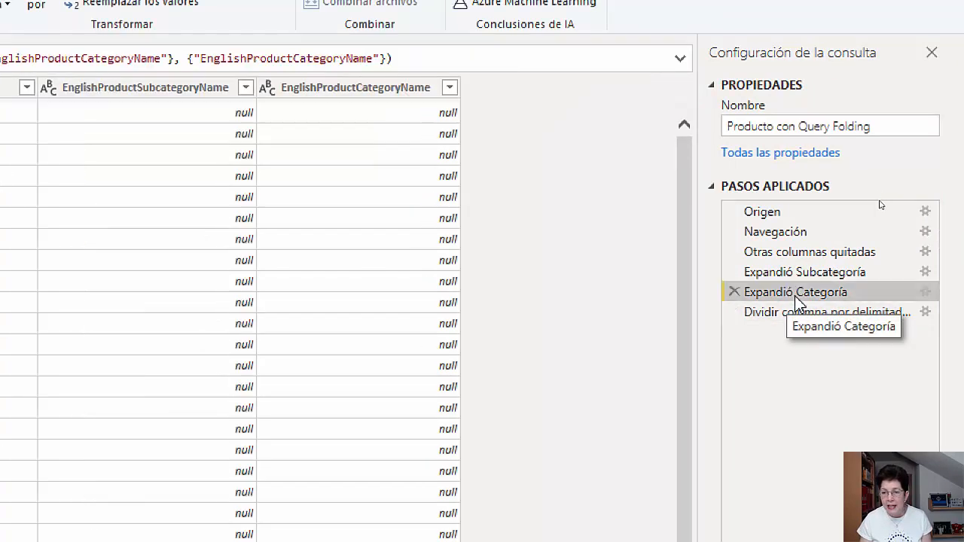
{"action": "right_click", "coordinate": [797, 297]}
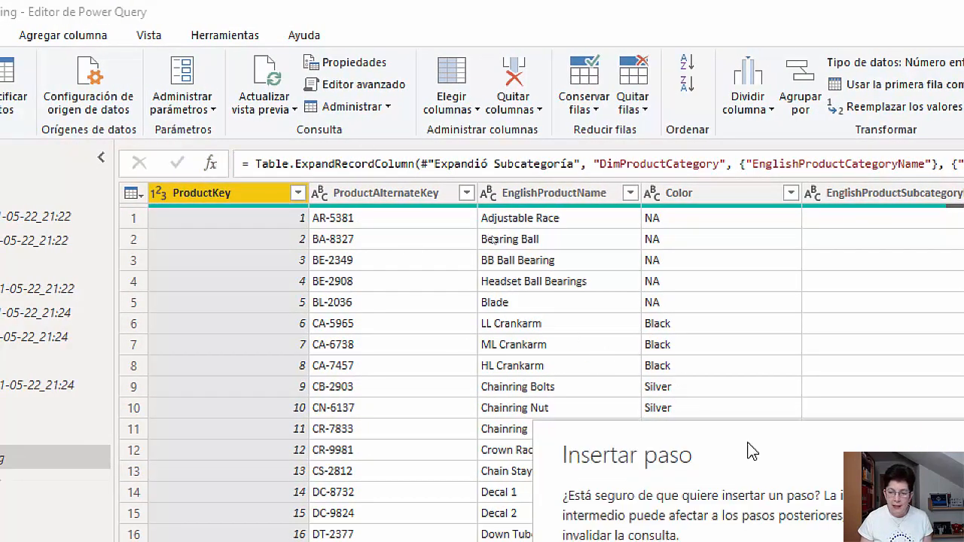
{"action": "key", "text": "Escape"}
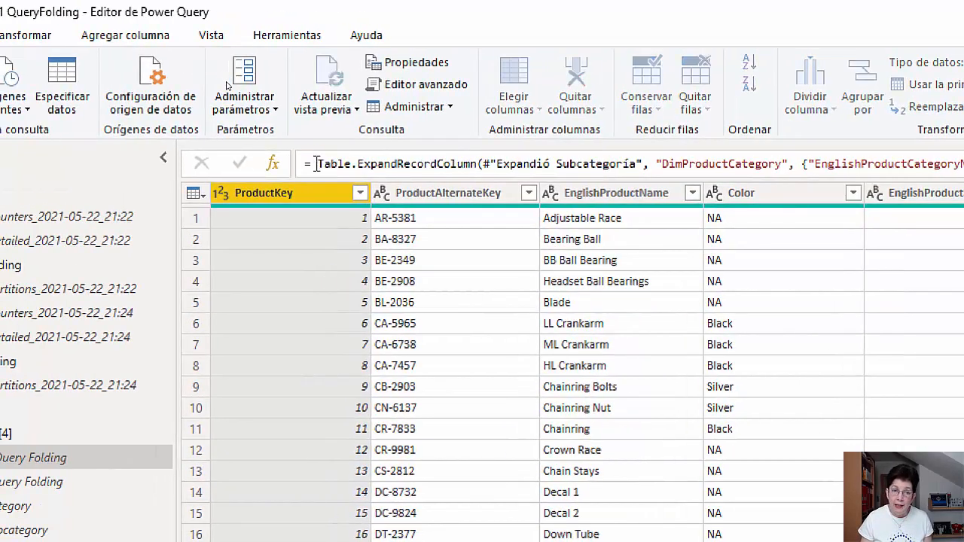
{"action": "left_click", "coordinate": [319, 164]}
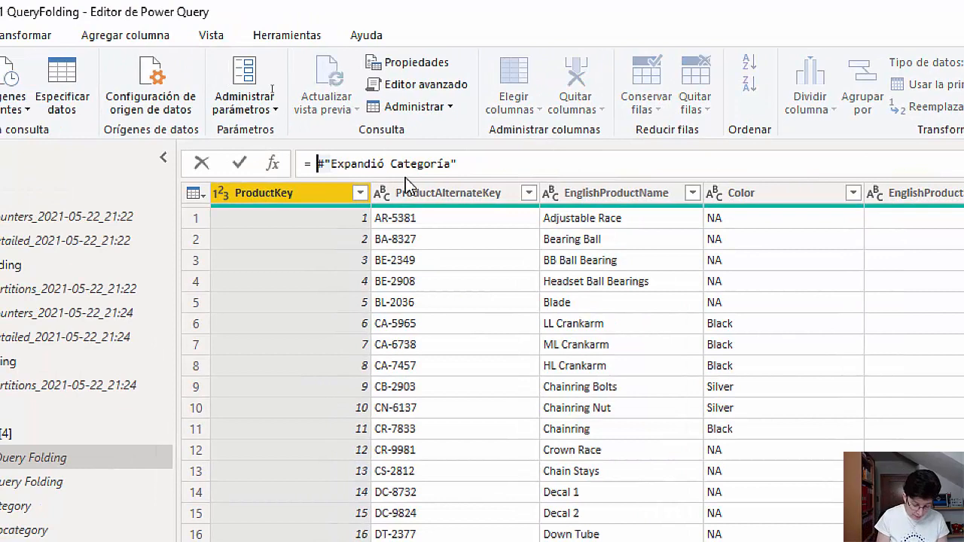
Set the inserted step's formula to = Value.Metadata(#"Expandió Categoría") and open its QueryFolding record, replacing the subsequent steps
{"action": "type", "text": "Vlue"}
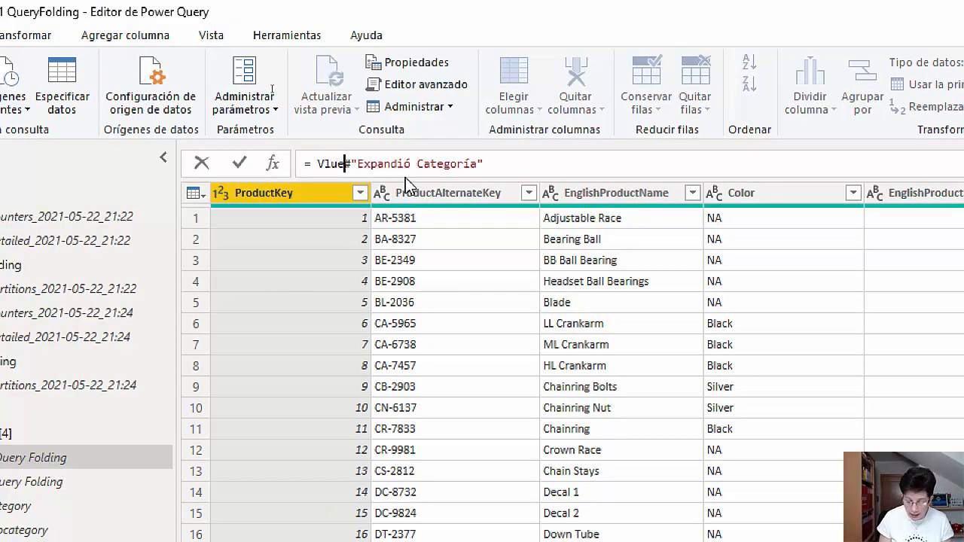
{"action": "key", "text": "BackSpace"}
{"action": "key", "text": "BackSpace"}
{"action": "key", "text": "BackSpace"}
{"action": "key", "text": "BackSpace"}
{"action": "type", "text": "Value"}
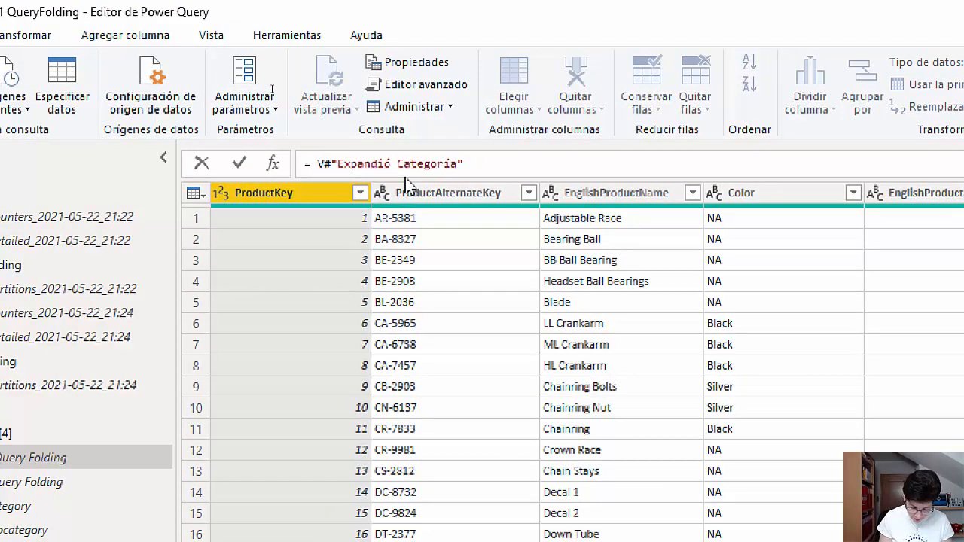
{"action": "type", "text": "."}
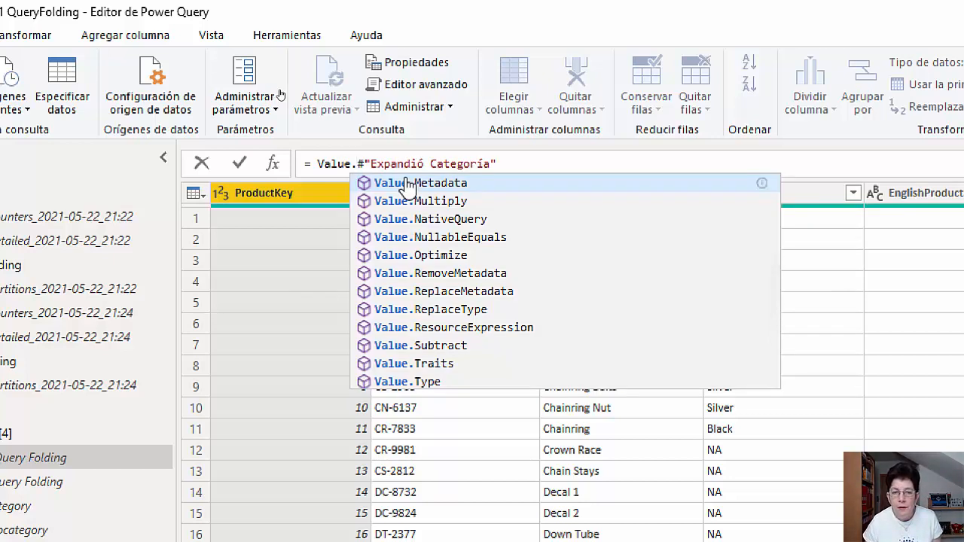
{"action": "left_click", "coordinate": [432, 182]}
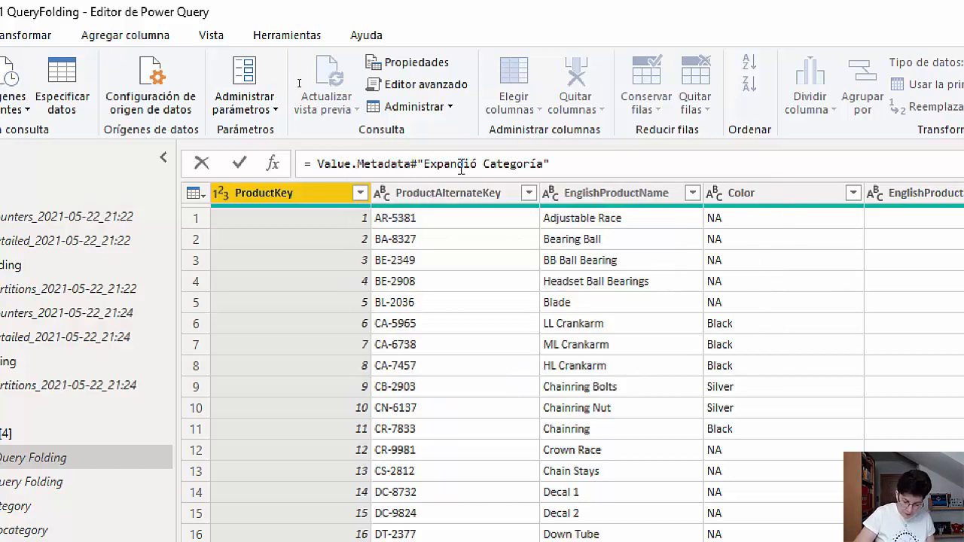
{"action": "type", "text": "("}
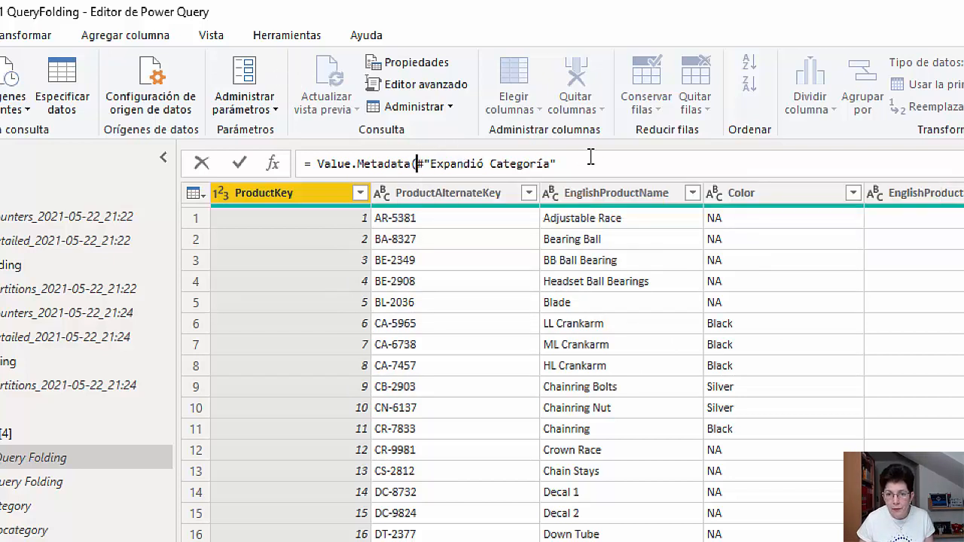
{"action": "type", "text": ")"}
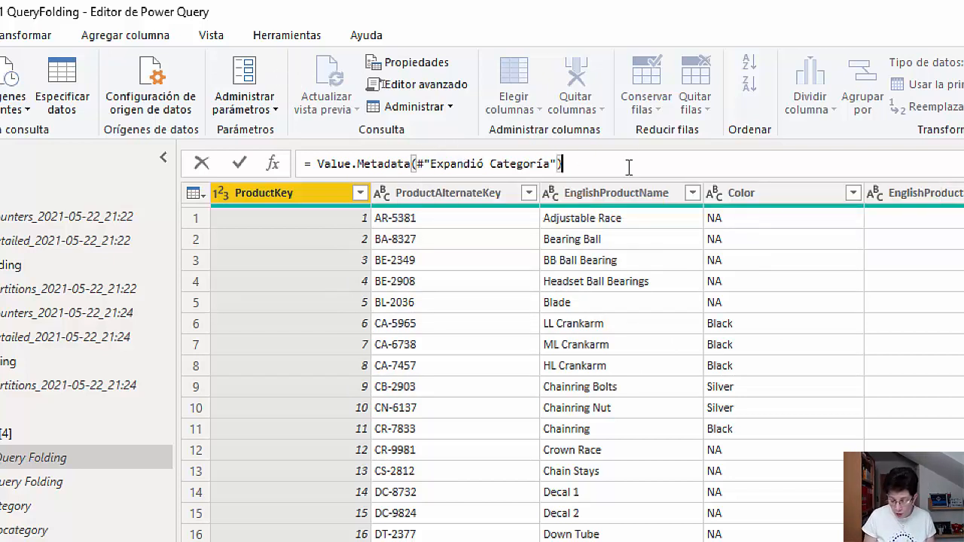
{"action": "key", "text": "Return"}
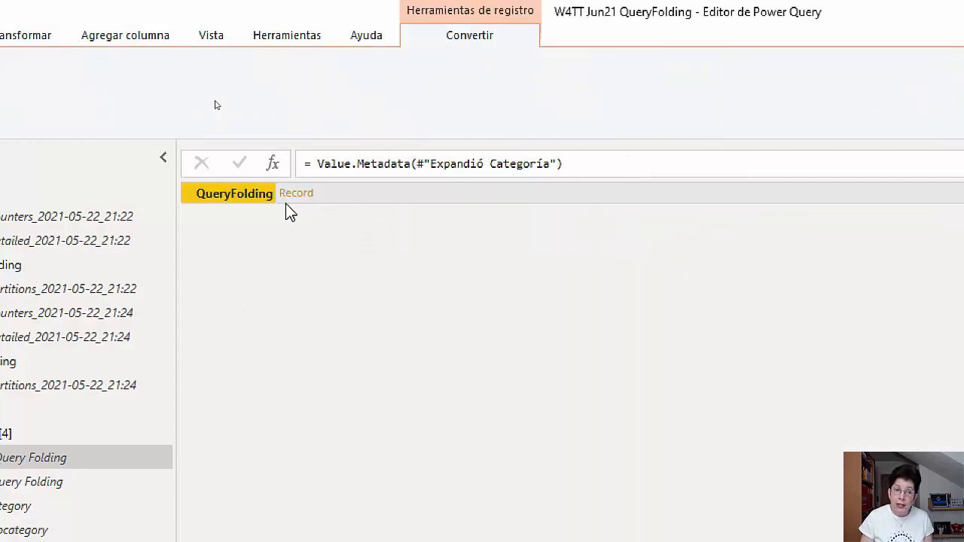
{"action": "left_click", "coordinate": [299, 195]}
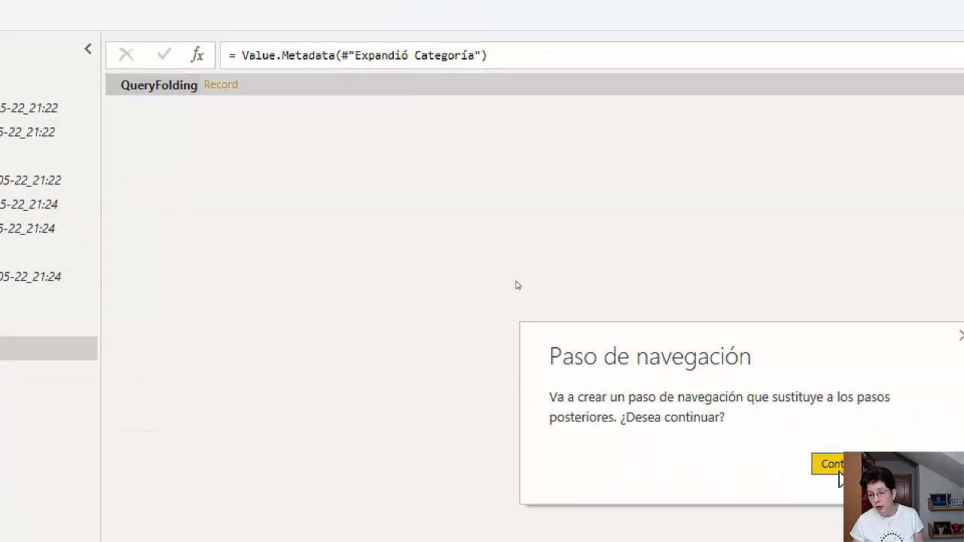
{"action": "left_click", "coordinate": [829, 465]}
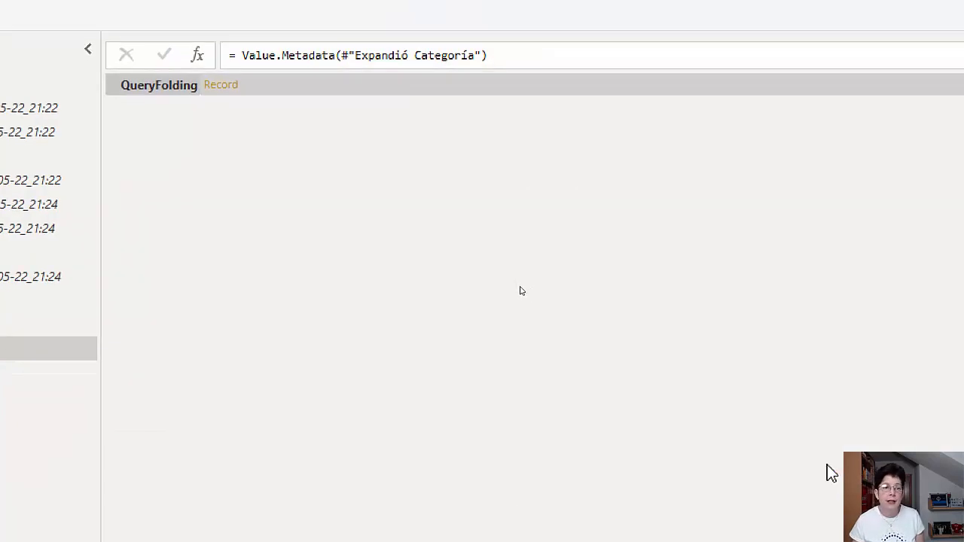